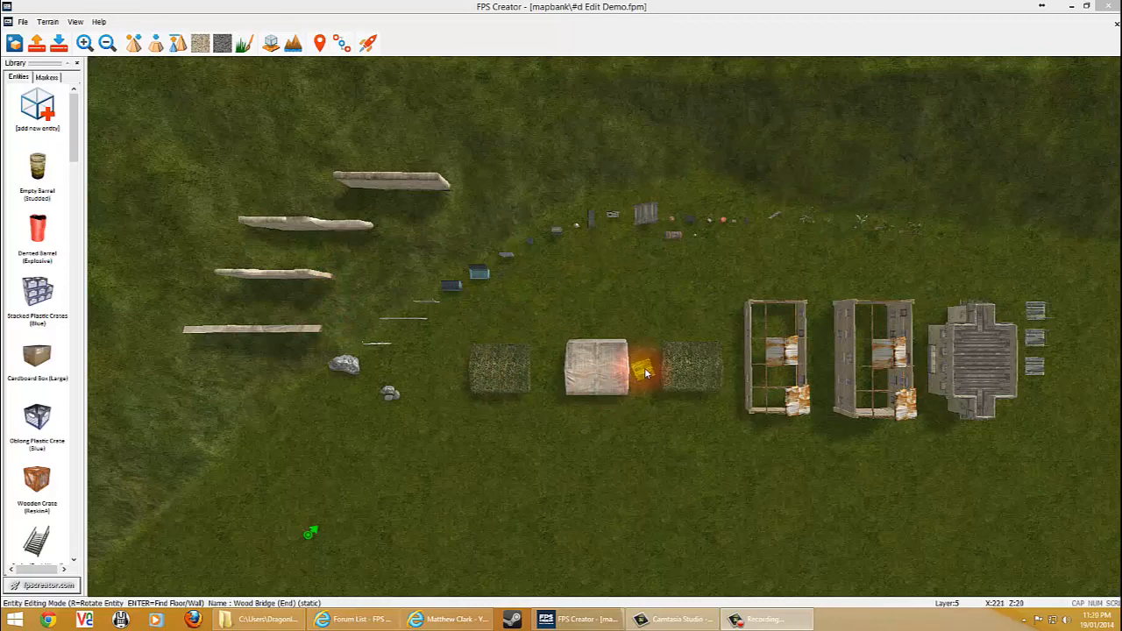
Launch the test game and tour the placed fences, tents and props, shooting at the red explosive barrel
click(369, 43)
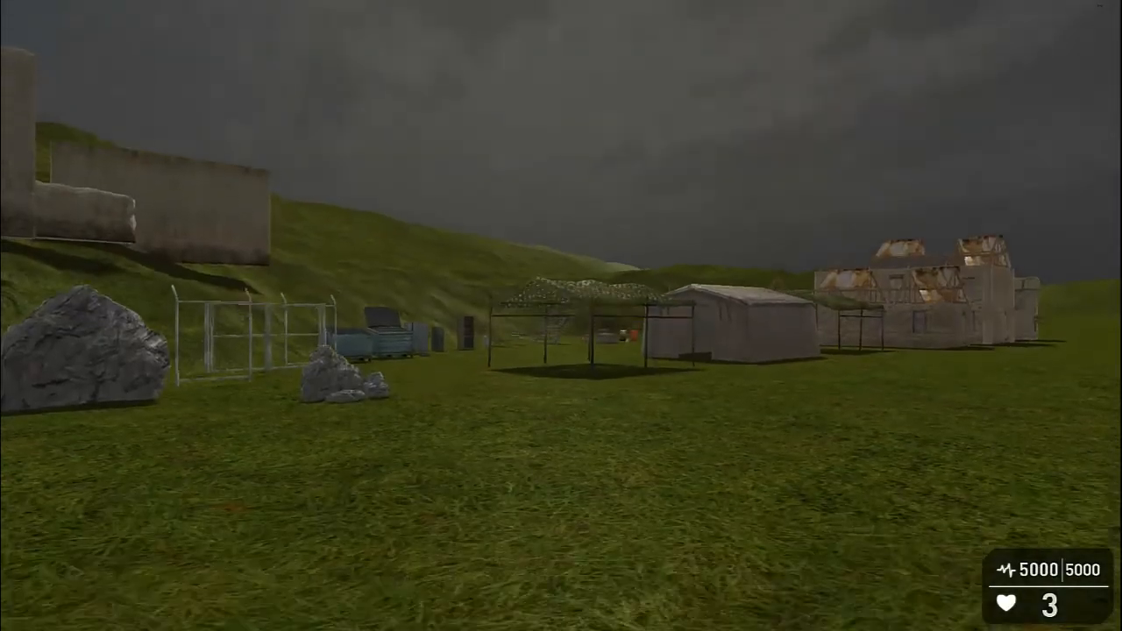
key(w)
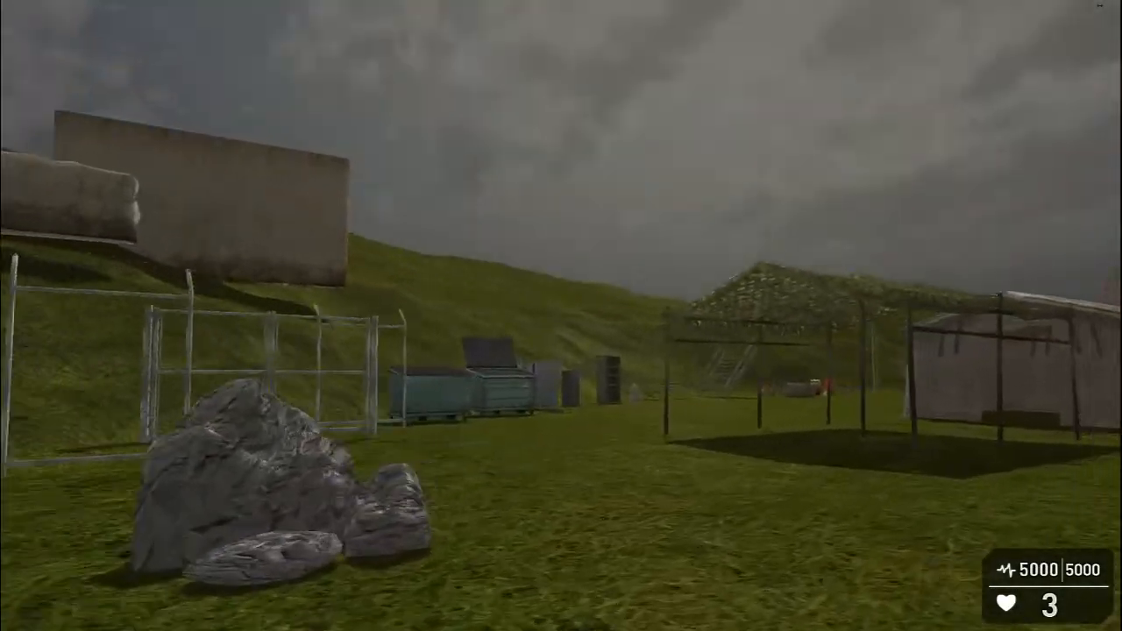
key(w)
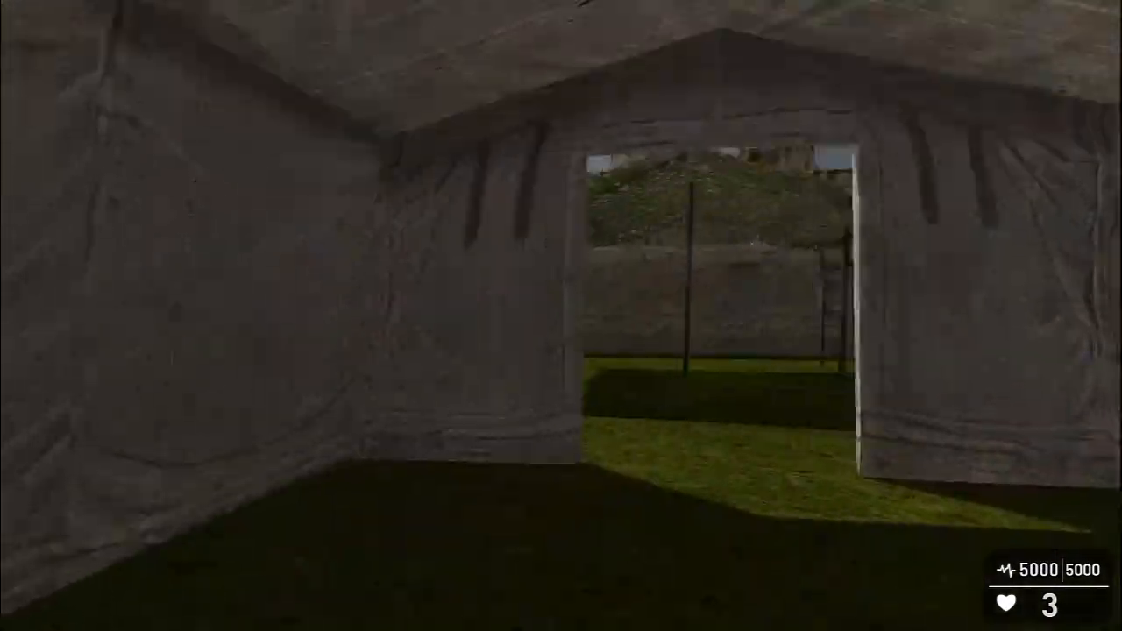
key(w)
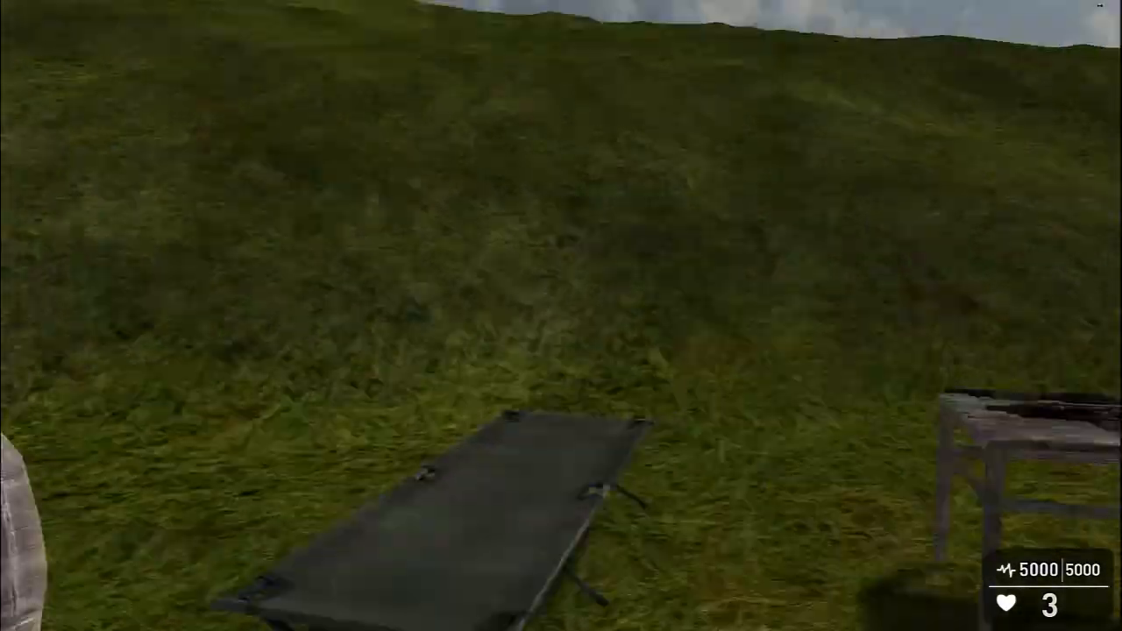
key(w)
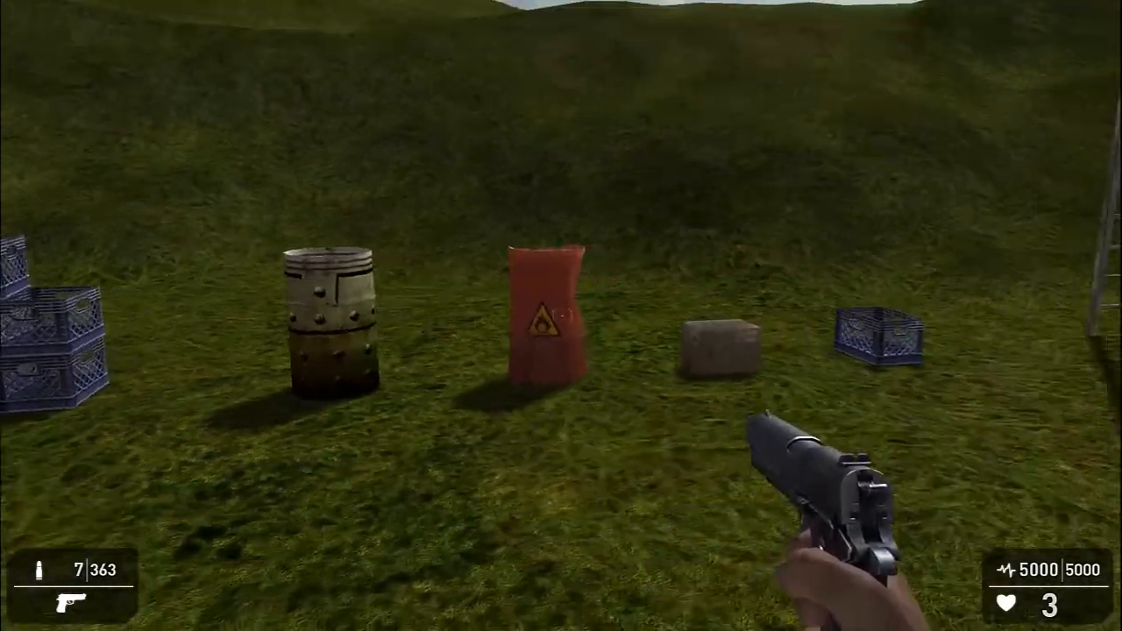
click(561, 316)
key(s)
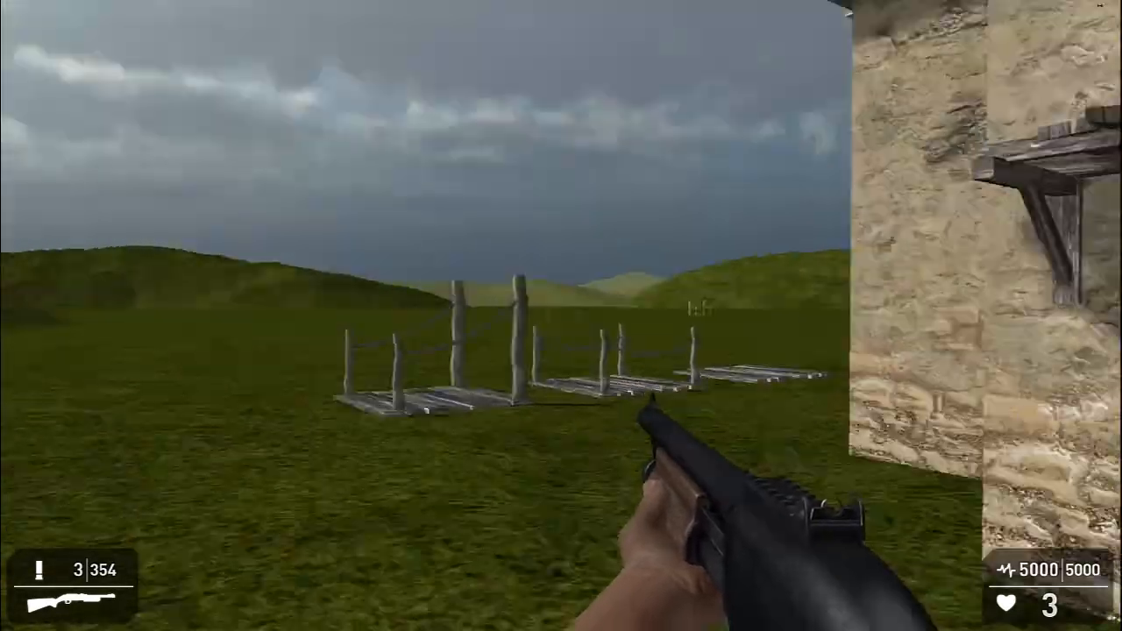
Walk past the wooden bridges to the open grass field and switch the test game into live 3D edit mode
key(w)
key(w)
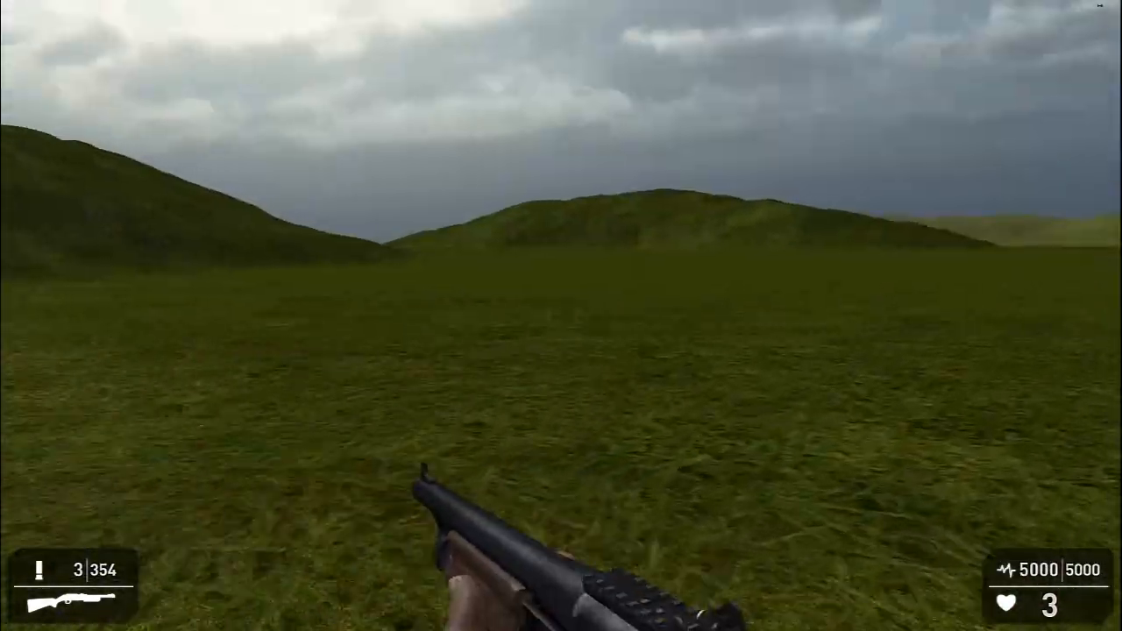
key(w)
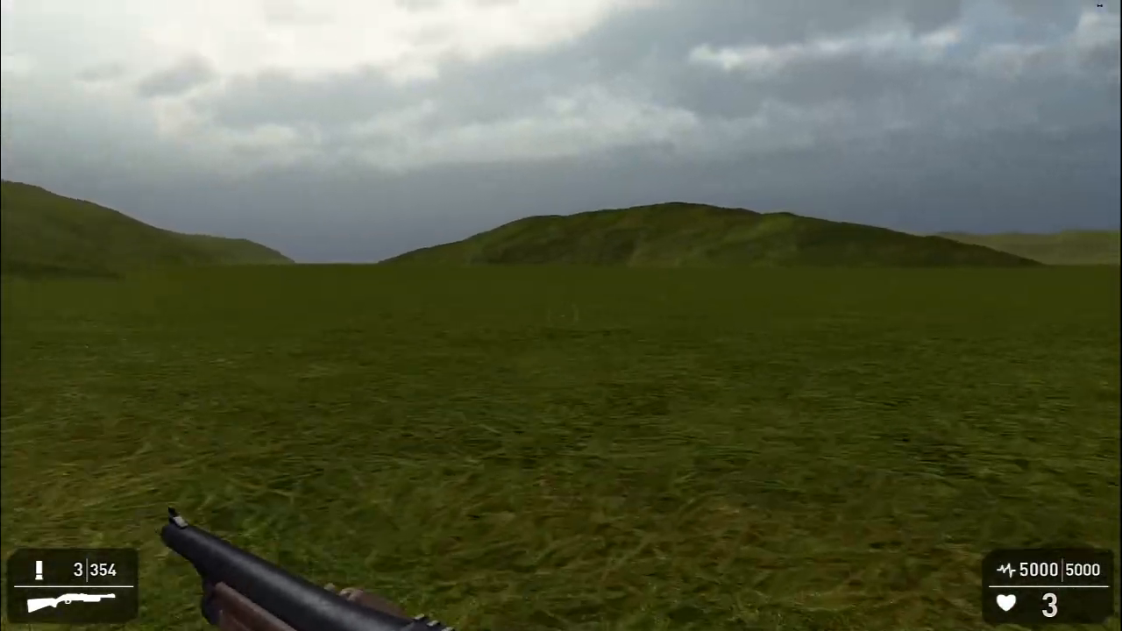
key(w)
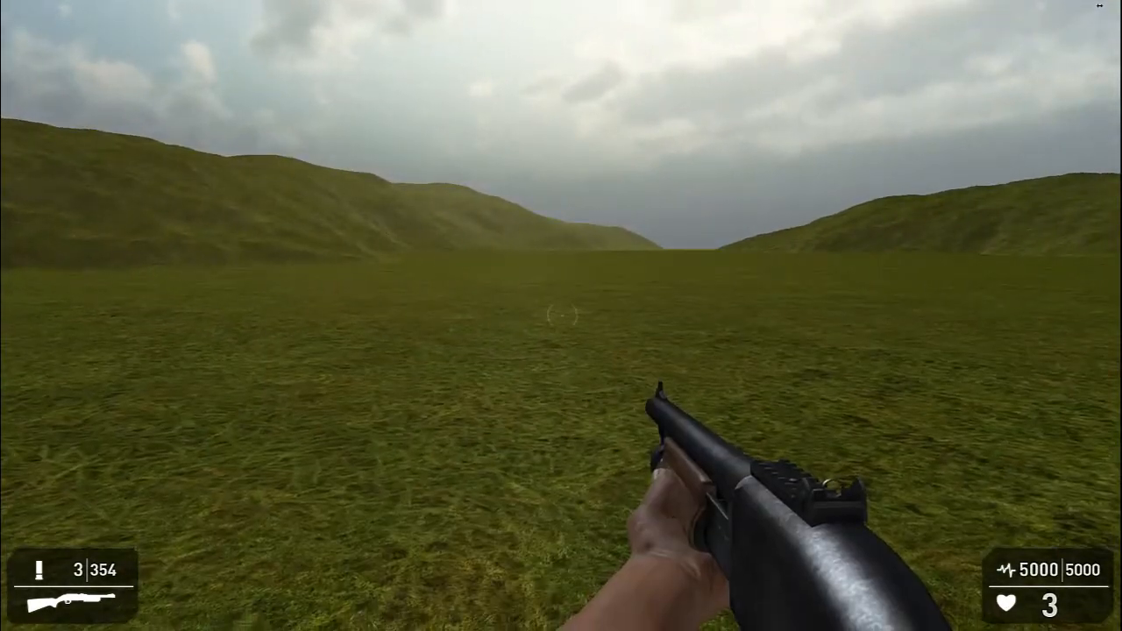
key(F9)
key(w)
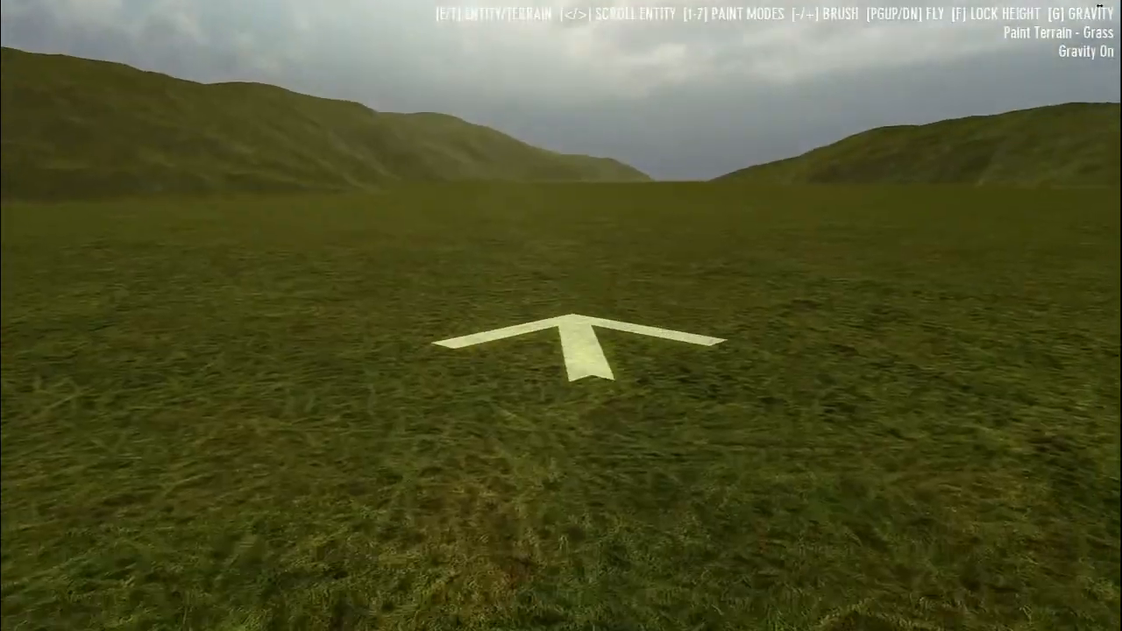
key(s)
key(a)
key(w)
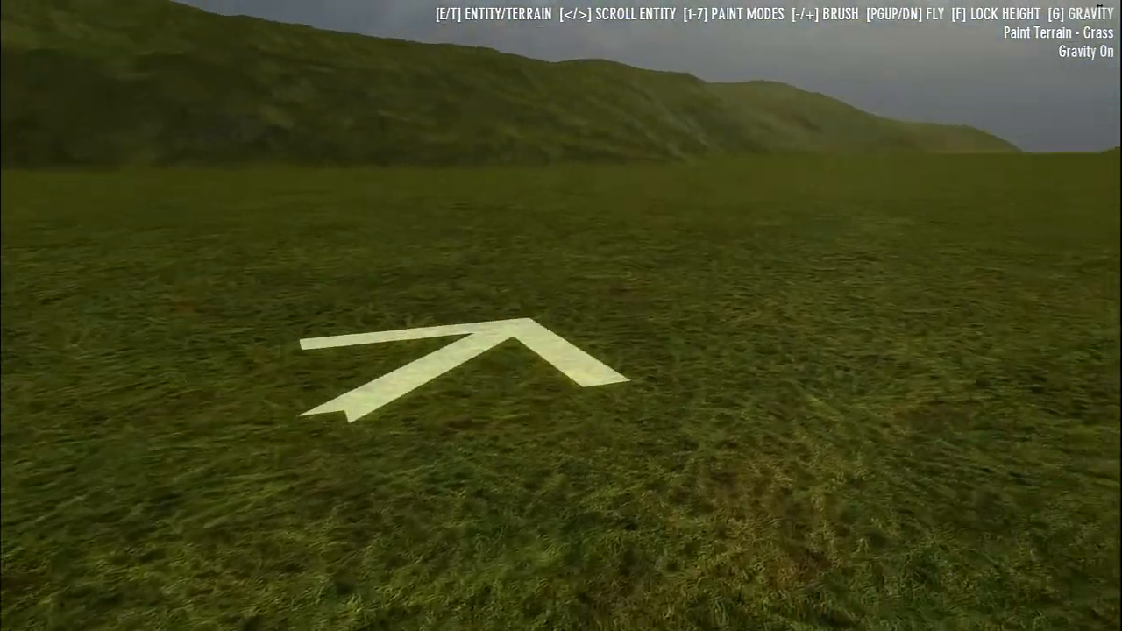
key(a)
key(w)
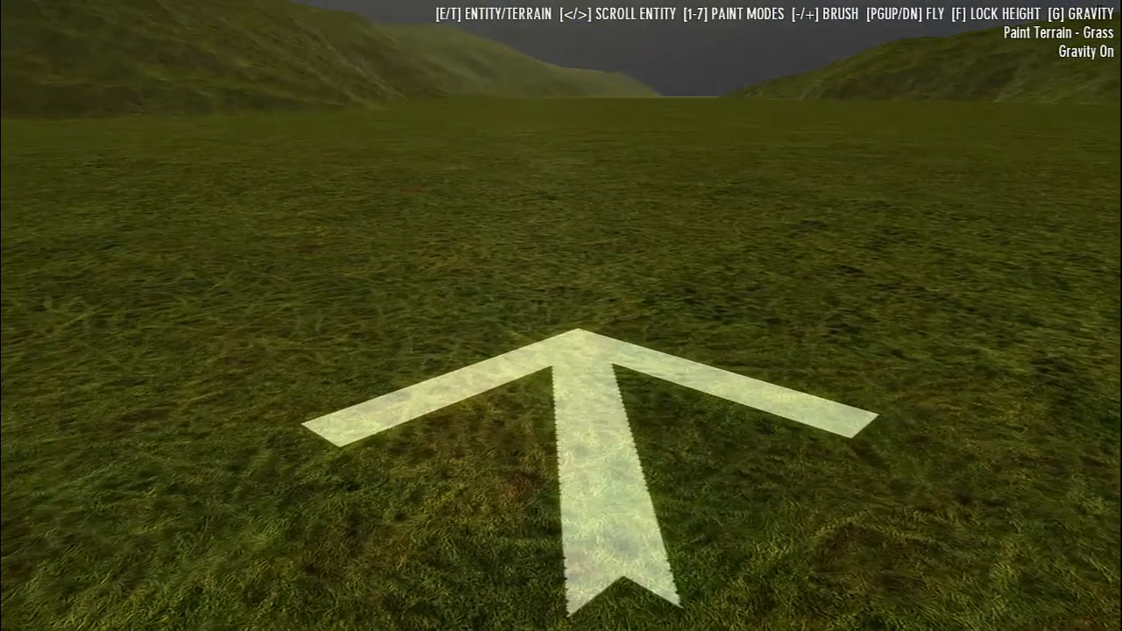
Toggle between entity and terrain editing, finishing in terrain mode with the round brush active
key(t)
key(e)
key(t)
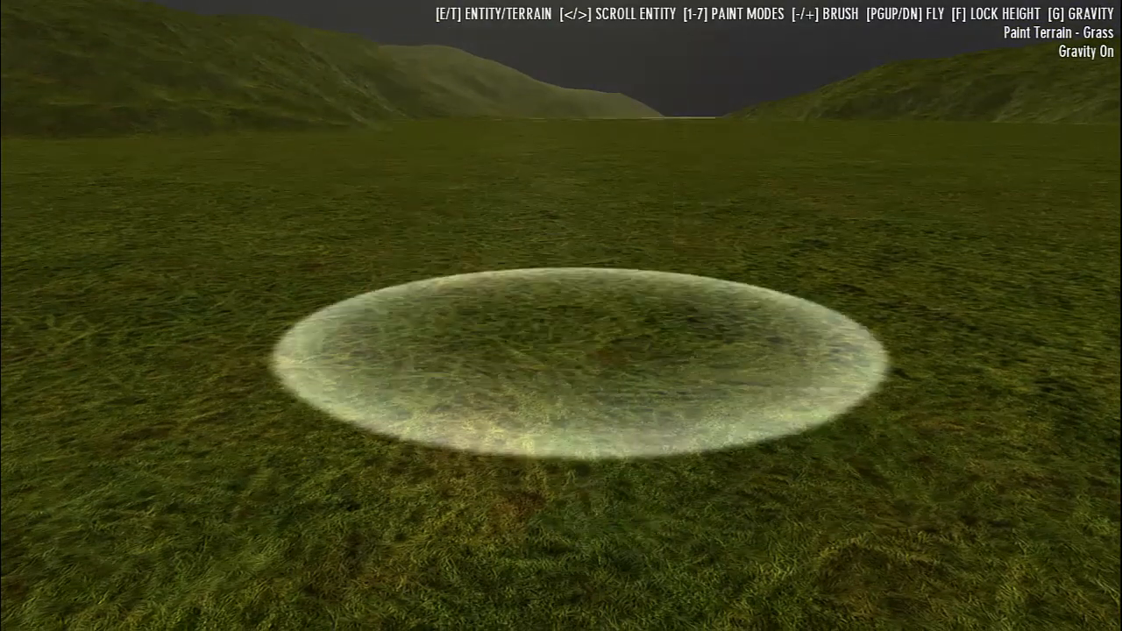
key(e)
key(t)
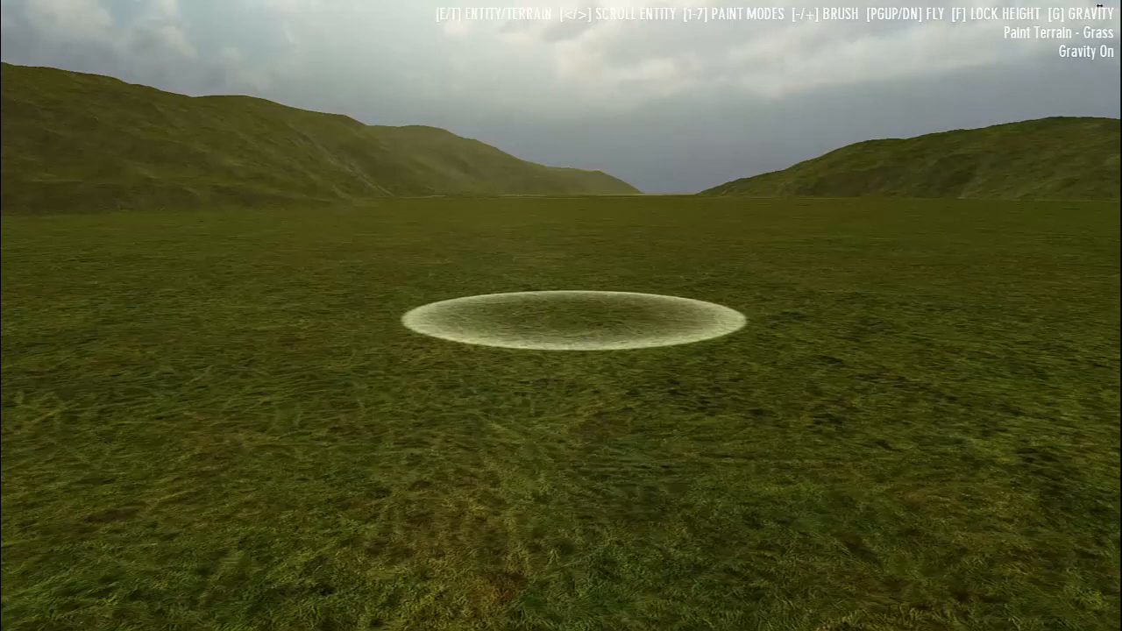
Fly up, lock the height, enlarge the brush, and use Shape to dig a water-filled hollow and raise a rounded mound
key(Page_Up)
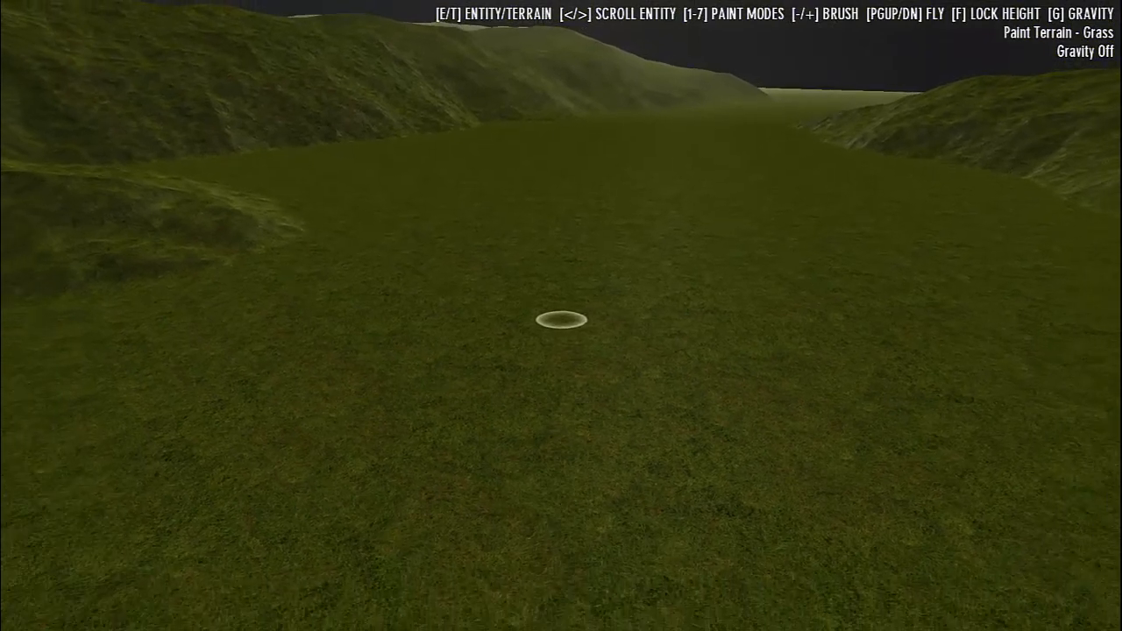
key(f)
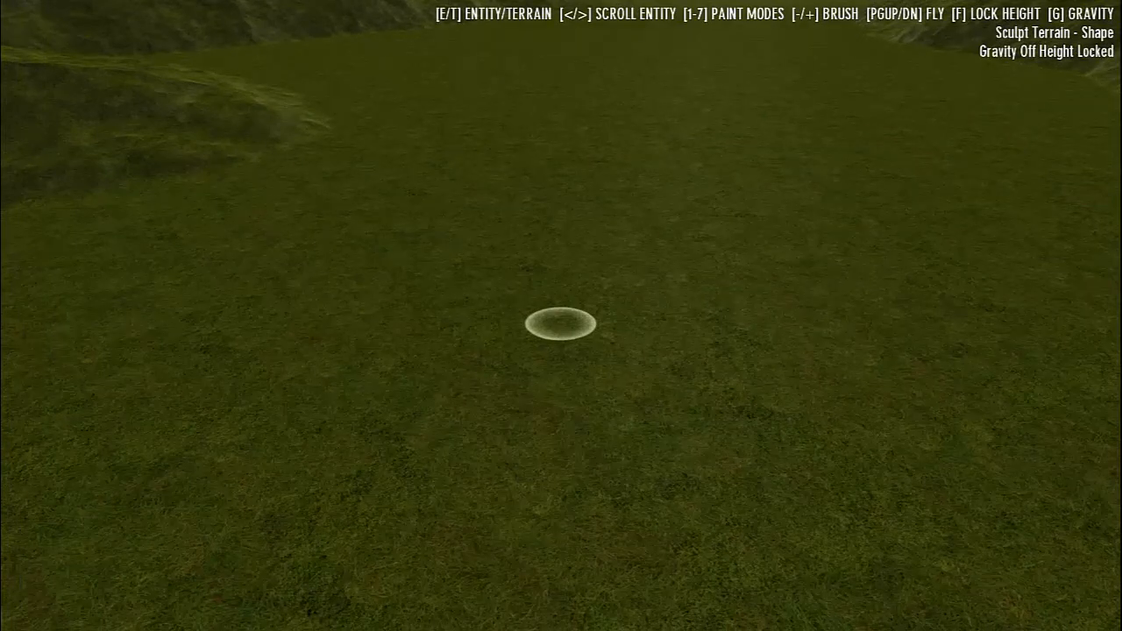
key(plus)
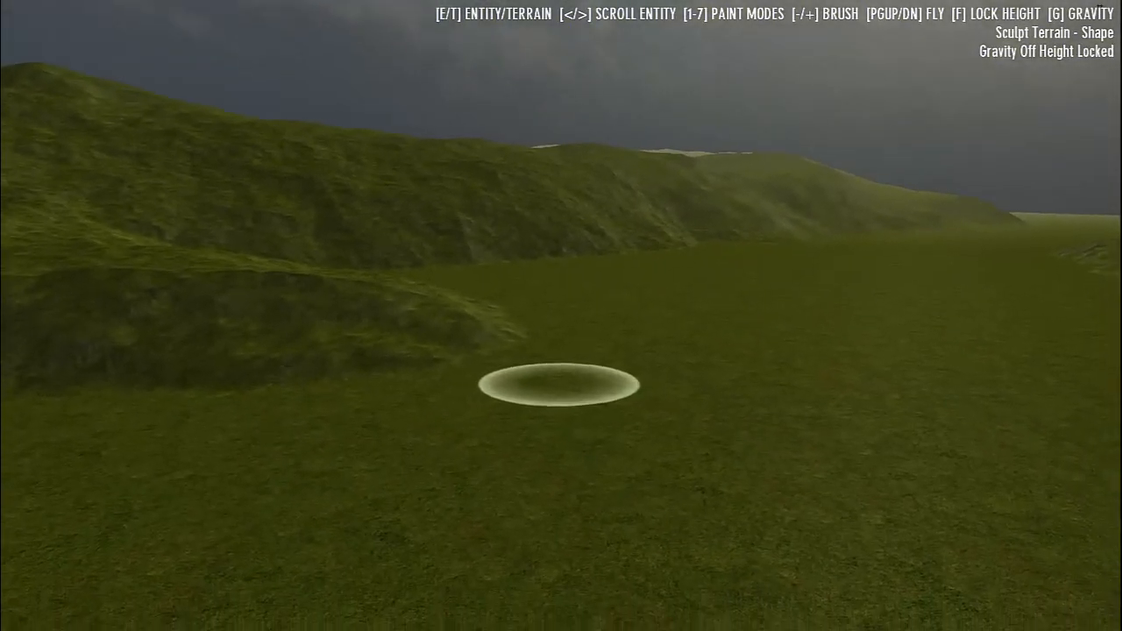
mouse_move(560, 346)
mouse_down()
mouse_move(561, 316)
mouse_move(572, 325)
mouse_move(514, 307)
mouse_move(576, 288)
mouse_move(588, 301)
mouse_move(543, 318)
mouse_move(596, 258)
mouse_move(564, 306)
mouse_move(529, 313)
mouse_move(561, 313)
mouse_move(555, 346)
mouse_move(562, 294)
mouse_move(540, 342)
mouse_move(552, 267)
mouse_move(543, 255)
mouse_move(535, 317)
mouse_move(579, 291)
mouse_move(579, 306)
mouse_move(578, 282)
mouse_move(577, 323)
mouse_move(576, 293)
mouse_move(582, 321)
mouse_move(604, 321)
mouse_move(577, 307)
mouse_move(577, 360)
mouse_up()
key(w)
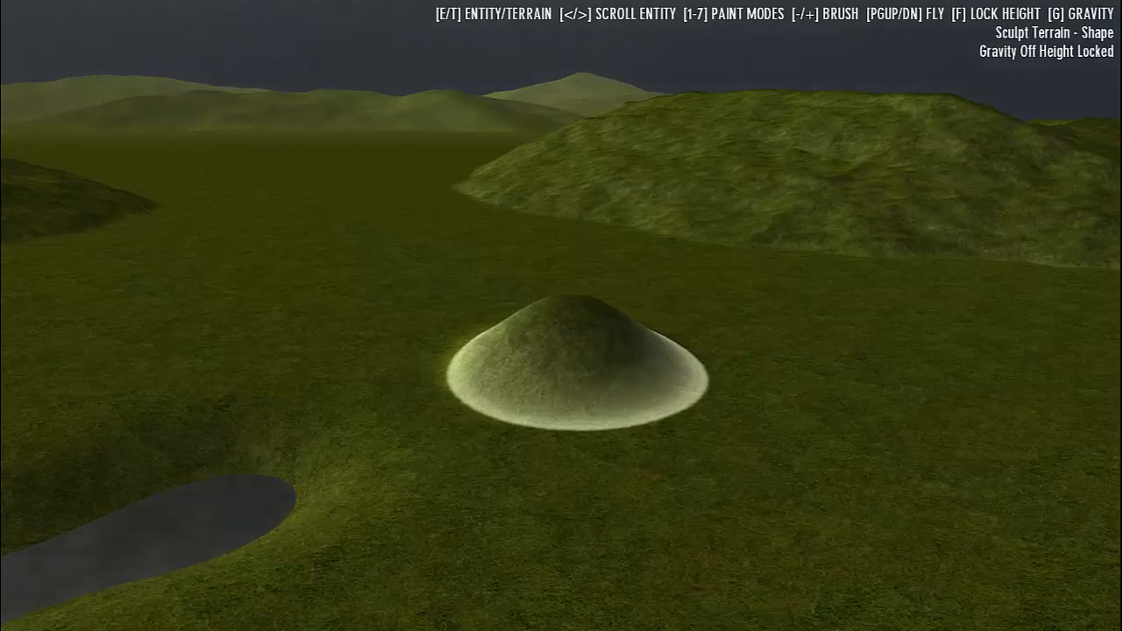
Flatten the mound into a wide plateau with Level and build a second plateau beside it with Stored Level
key(2)
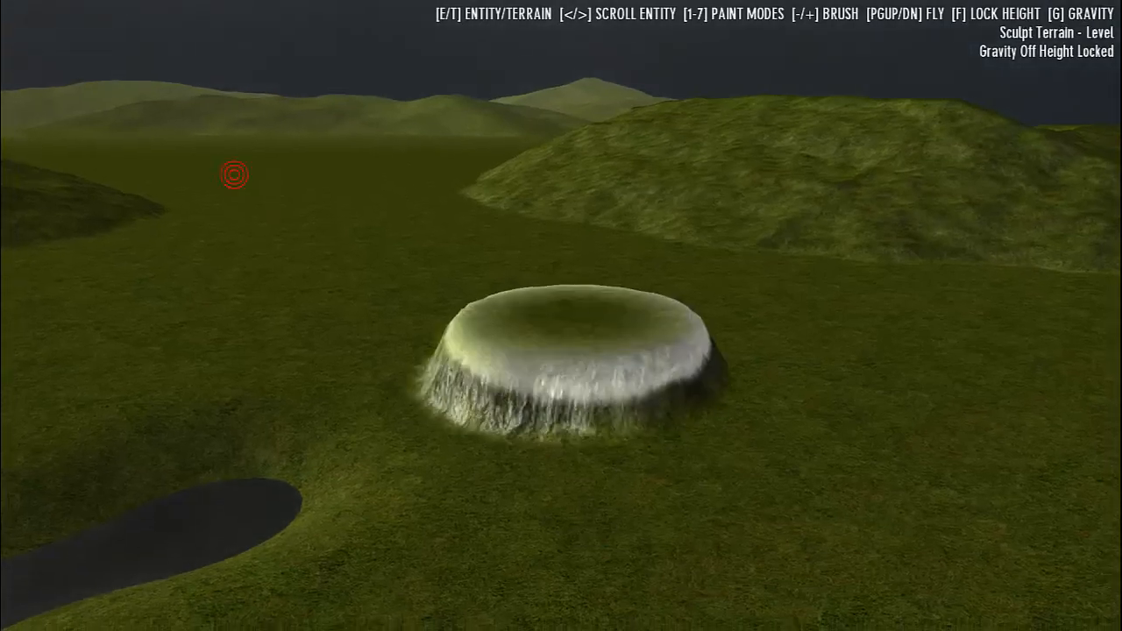
mouse_move(576, 342)
mouse_down()
mouse_move(586, 320)
mouse_move(576, 321)
mouse_up()
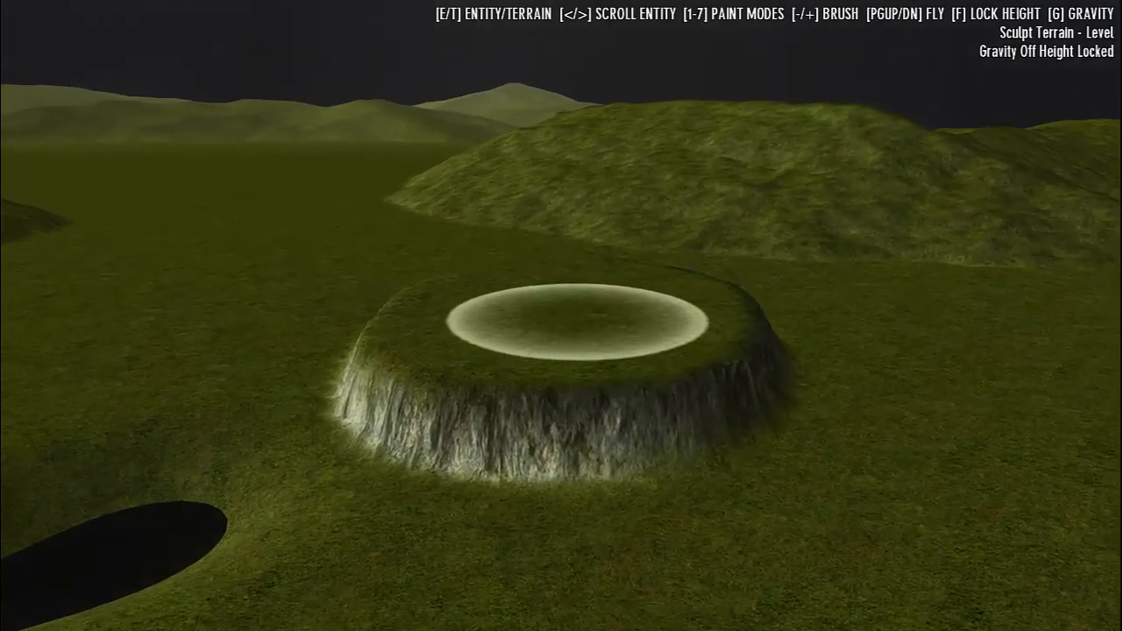
key(3)
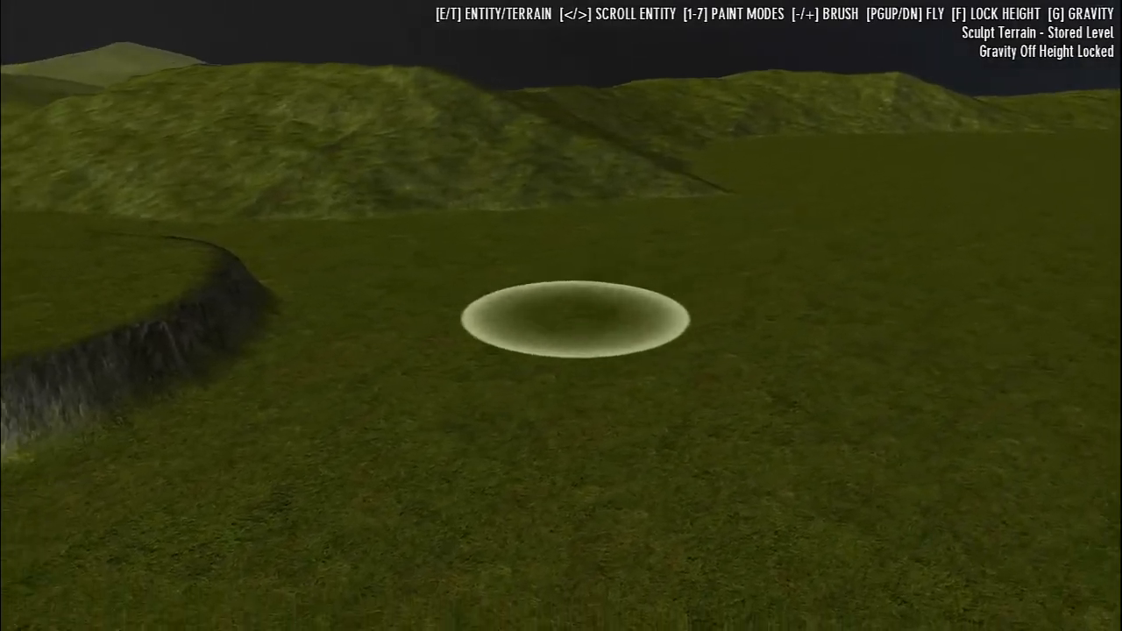
click(570, 317)
drag(561, 319, 576, 325)
key(a)
key(s)
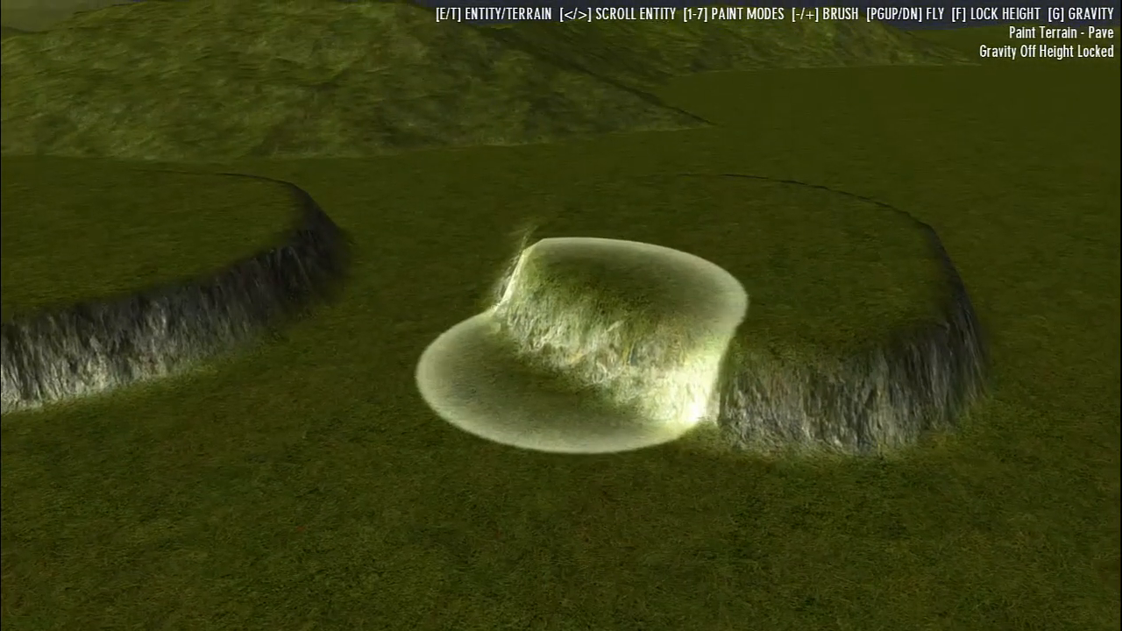
Turn gravity on and paint a Pave path along the ground past the two plateaus and towards the pond
key(w)
key(a)
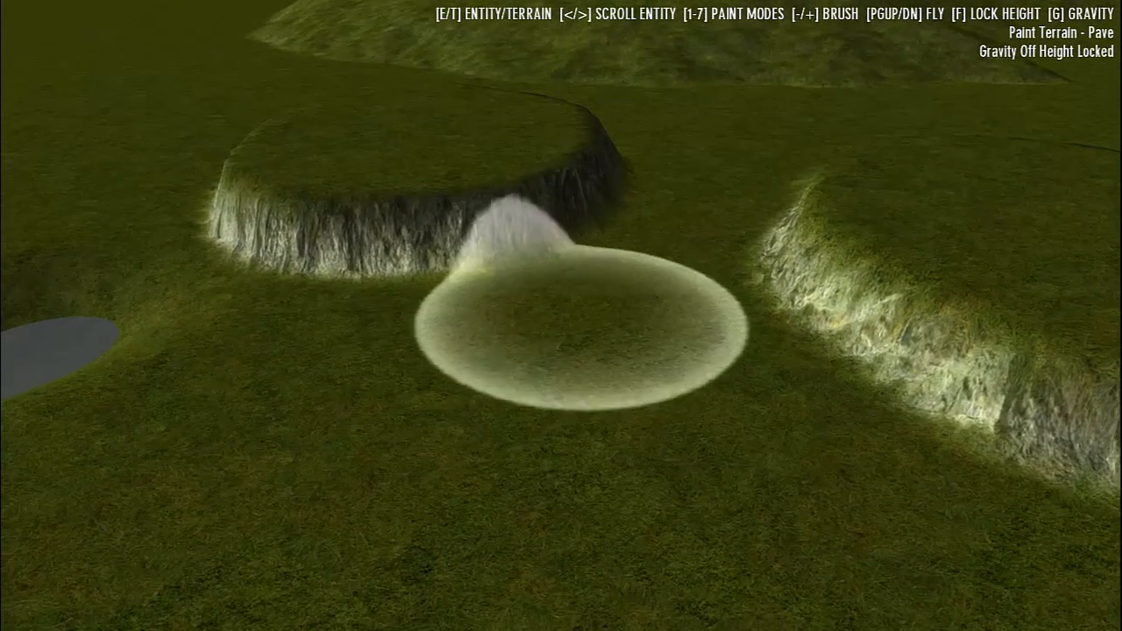
key(minus)
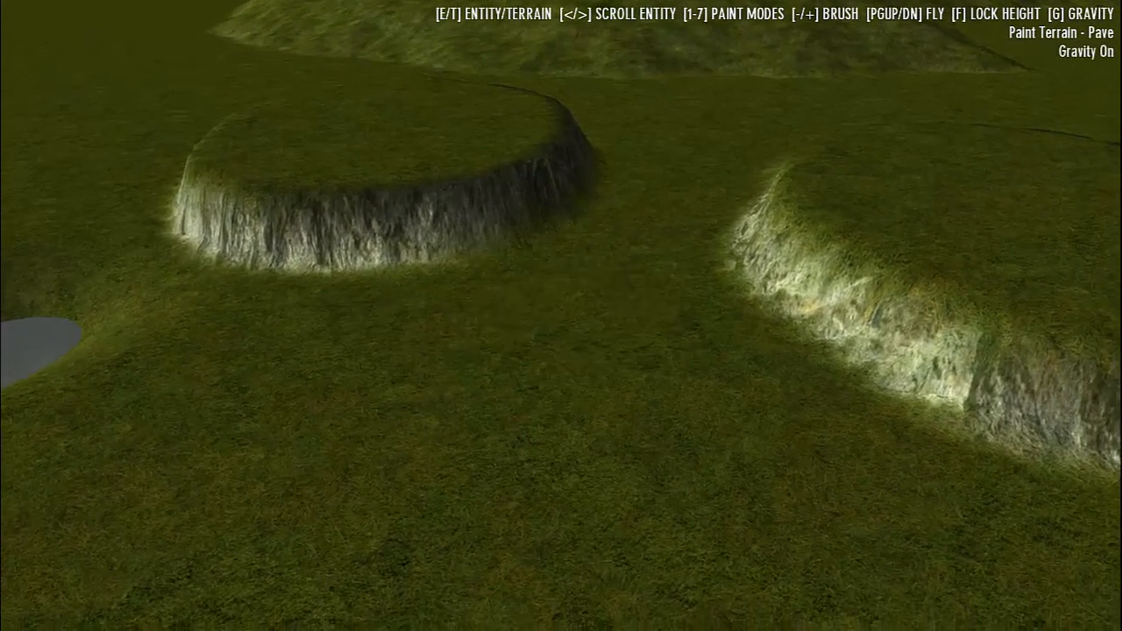
key(w)
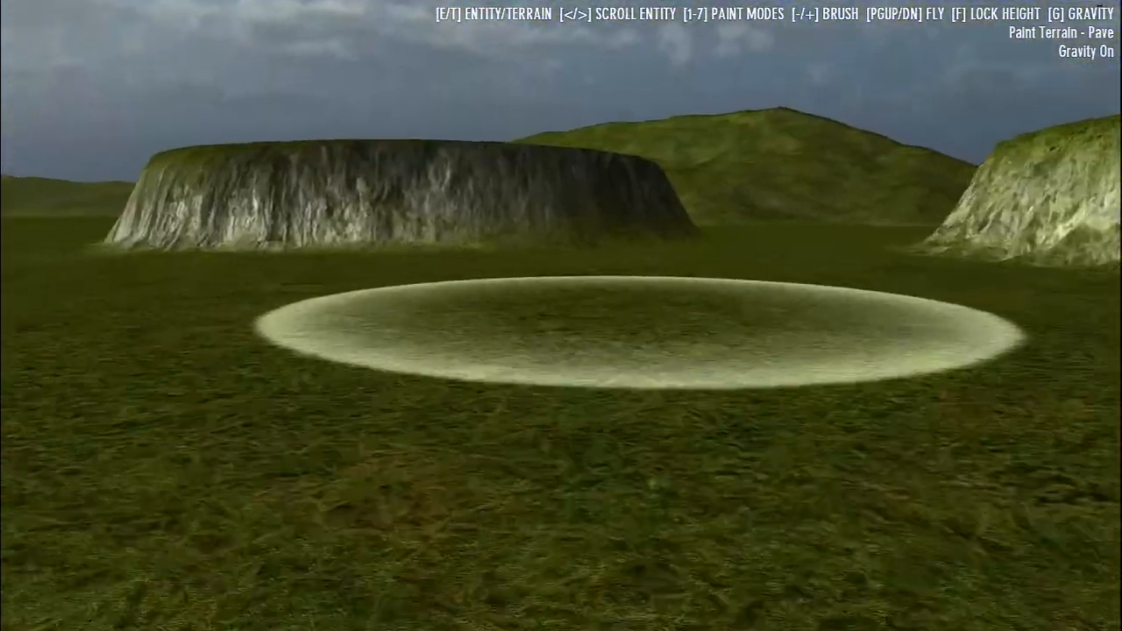
key(w)
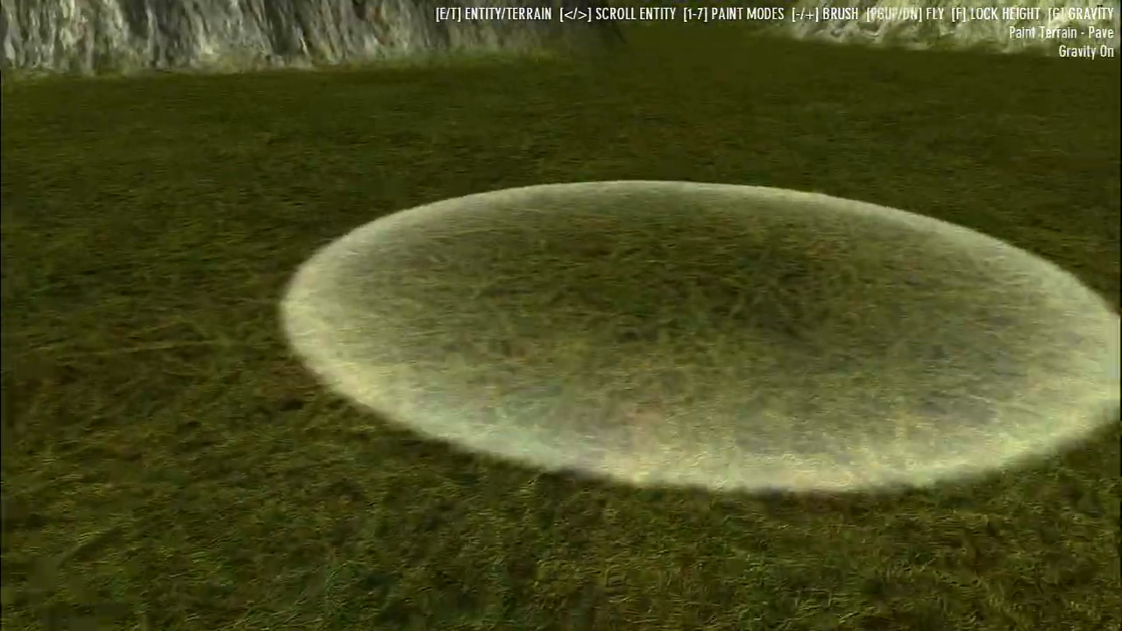
drag(698, 336, 697, 332)
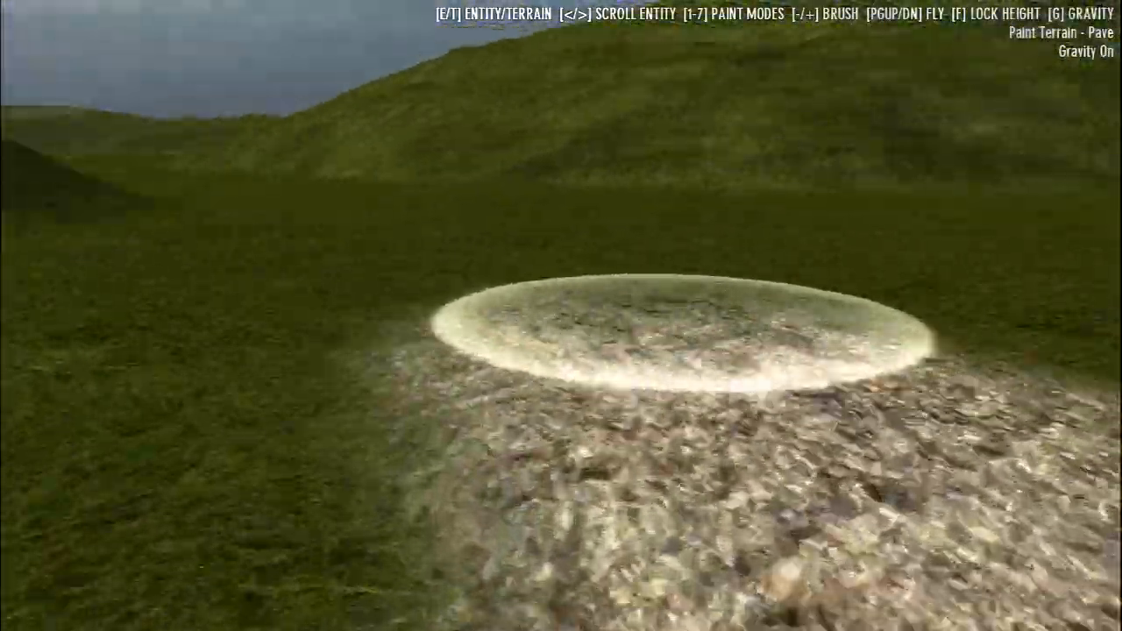
mouse_move(684, 333)
mouse_down()
mouse_move(689, 348)
mouse_move(666, 370)
mouse_move(580, 377)
mouse_move(507, 367)
mouse_up()
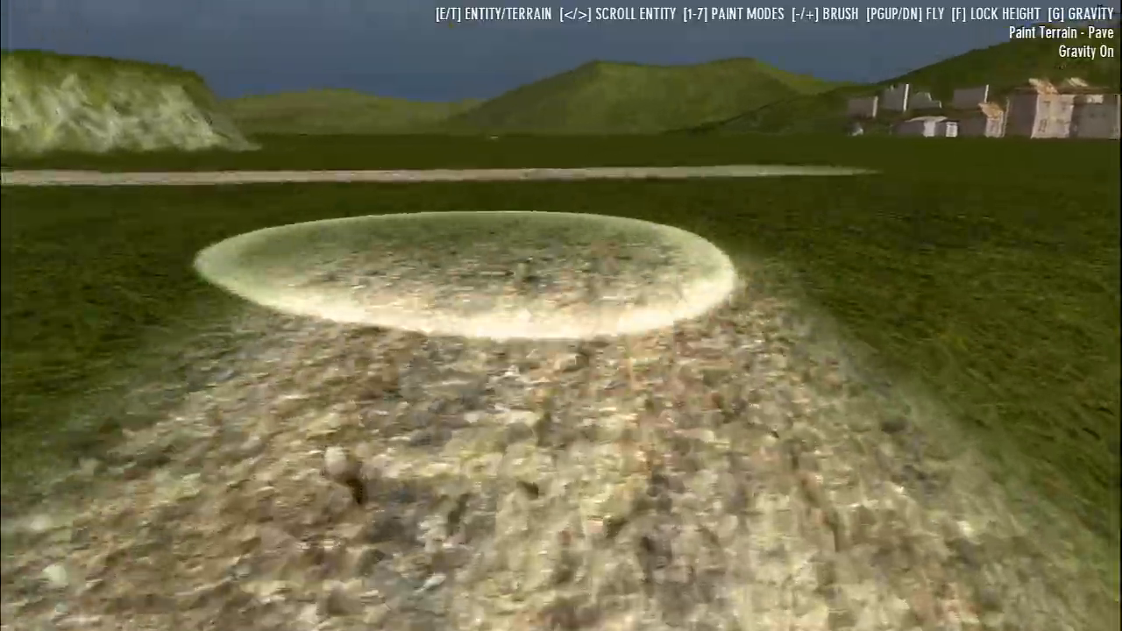
mouse_move(465, 275)
mouse_down()
mouse_move(471, 309)
mouse_move(581, 299)
mouse_move(721, 358)
mouse_up()
Turn gravity off, fly above the path, and paint a strip of Sediment alongside it
key(g)
key(Page_Up)
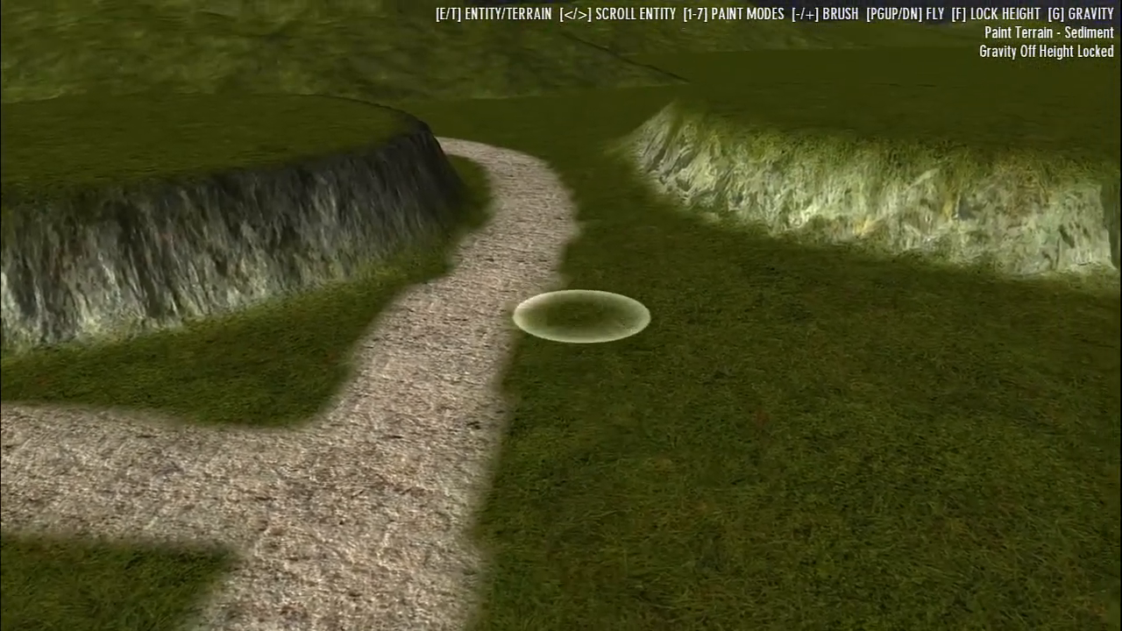
drag(582, 306, 592, 300)
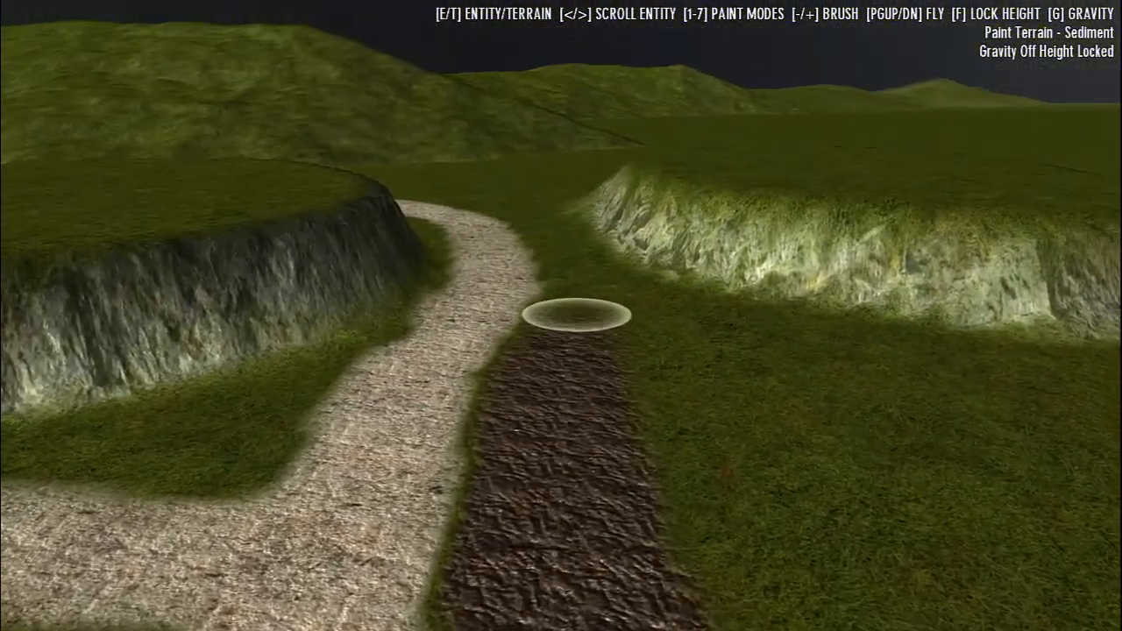
mouse_move(576, 316)
mouse_down()
mouse_move(576, 237)
mouse_move(581, 328)
mouse_move(579, 304)
mouse_move(589, 303)
mouse_up()
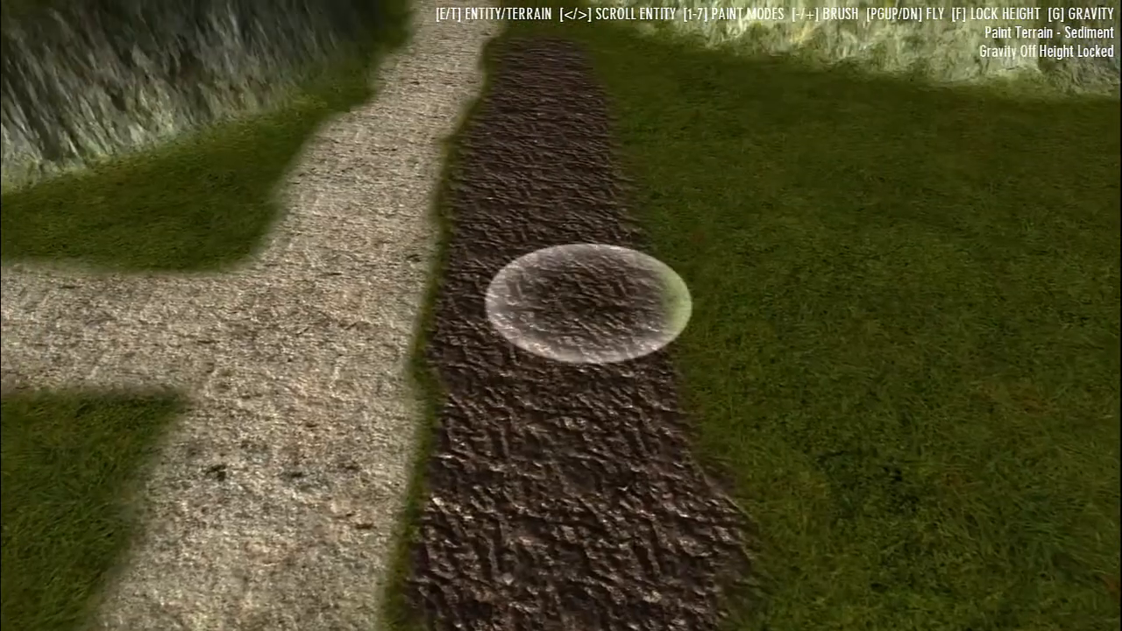
Paint a strip of Moss next to the sediment and a strip of Rock beside the moss
key(6)
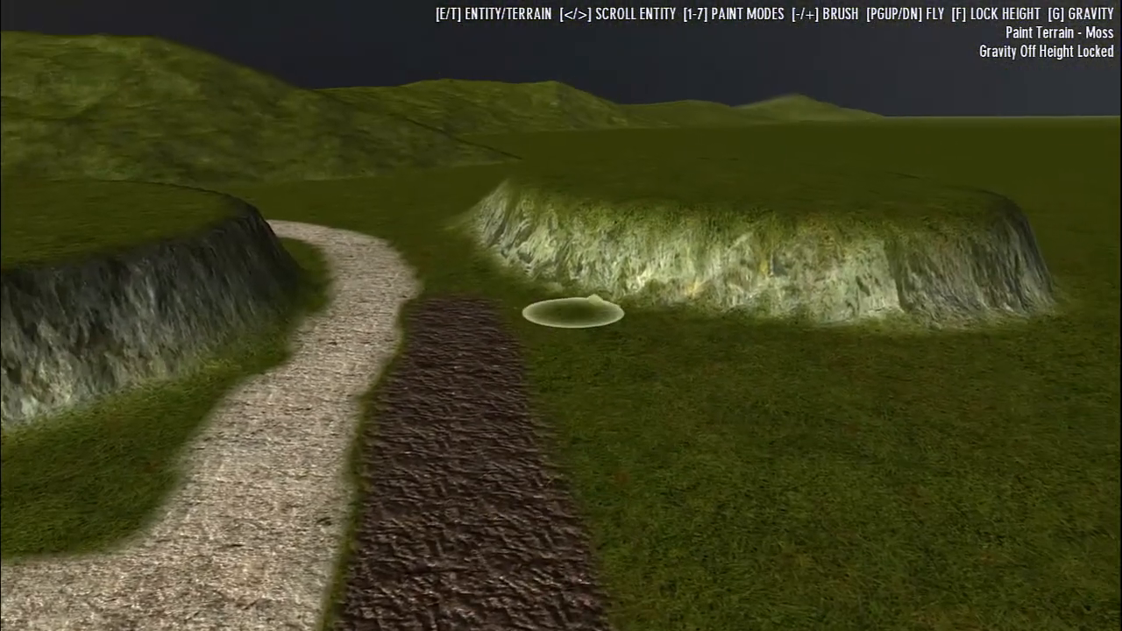
mouse_move(573, 309)
mouse_down()
mouse_move(569, 286)
mouse_move(578, 306)
mouse_move(569, 309)
mouse_up()
key(7)
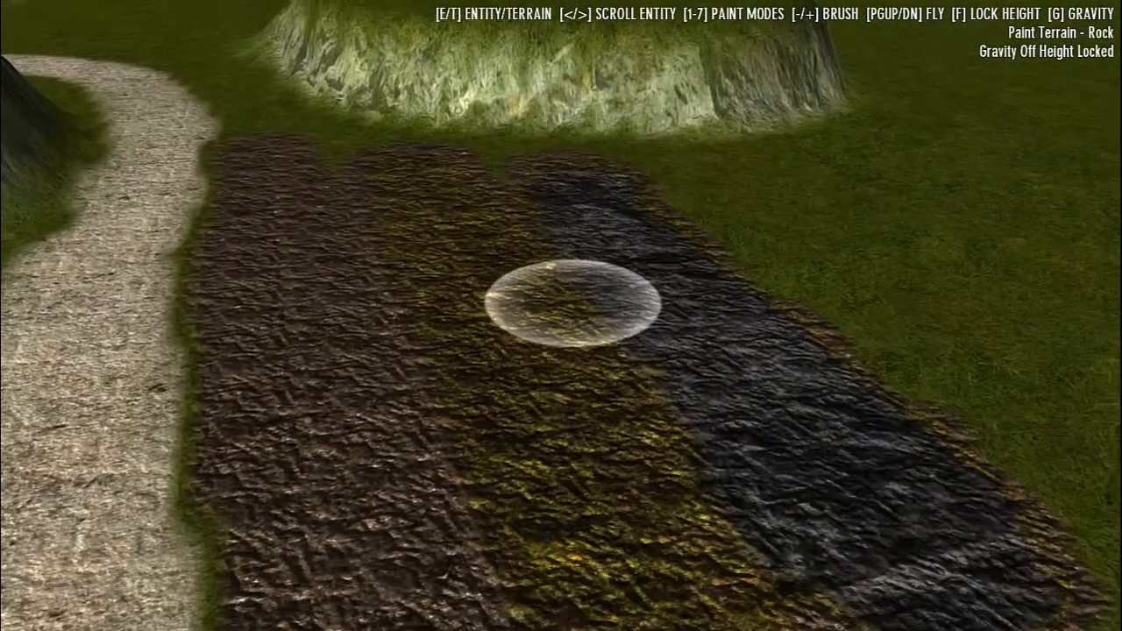
Paint a patch of Grass on the open ground beside the rock strip
key(1)
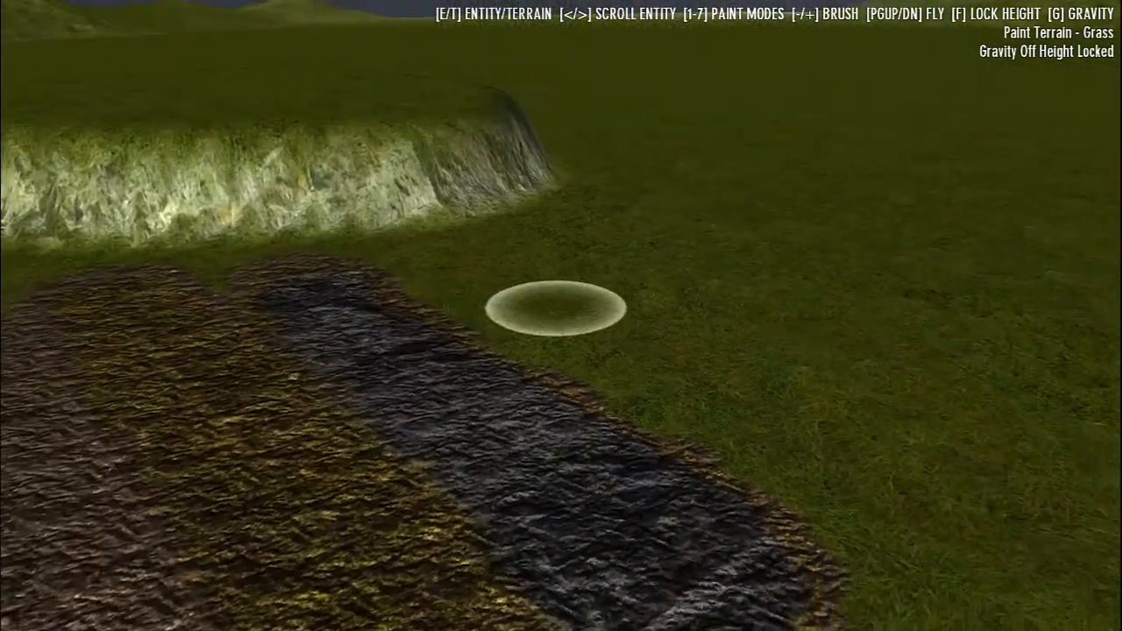
mouse_move(564, 309)
mouse_down()
mouse_move(556, 233)
mouse_move(541, 293)
mouse_move(562, 311)
mouse_move(529, 302)
mouse_move(564, 310)
mouse_move(541, 304)
mouse_move(558, 318)
mouse_move(476, 248)
mouse_move(546, 240)
mouse_move(543, 318)
mouse_move(551, 308)
mouse_up()
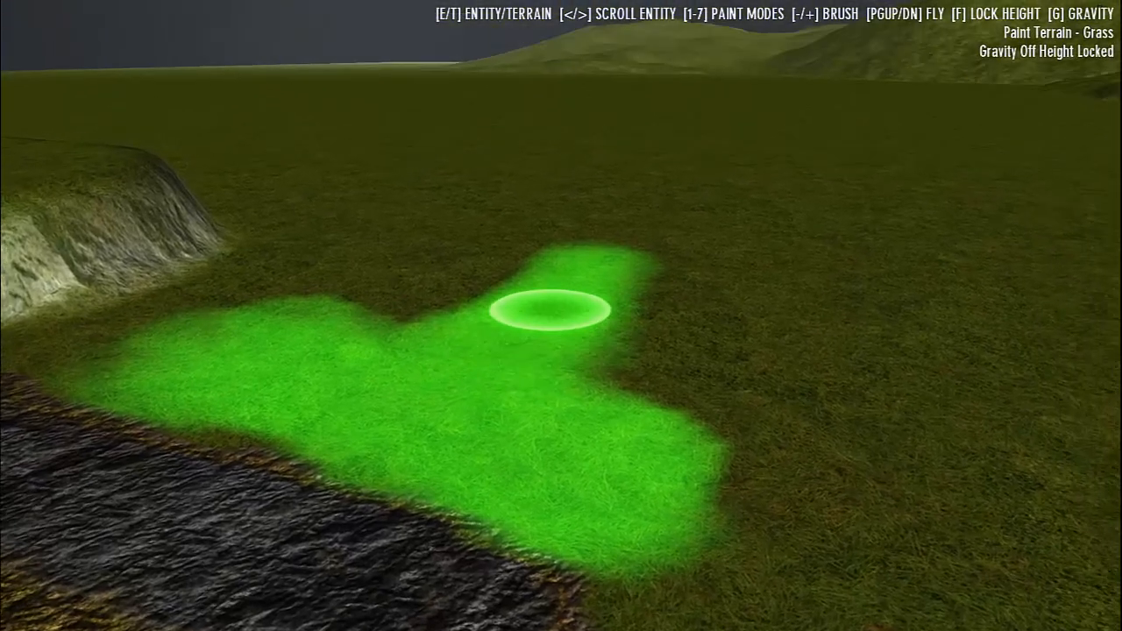
Add more vegetation to the Grass patch beside the rock strip
key(6)
key(7)
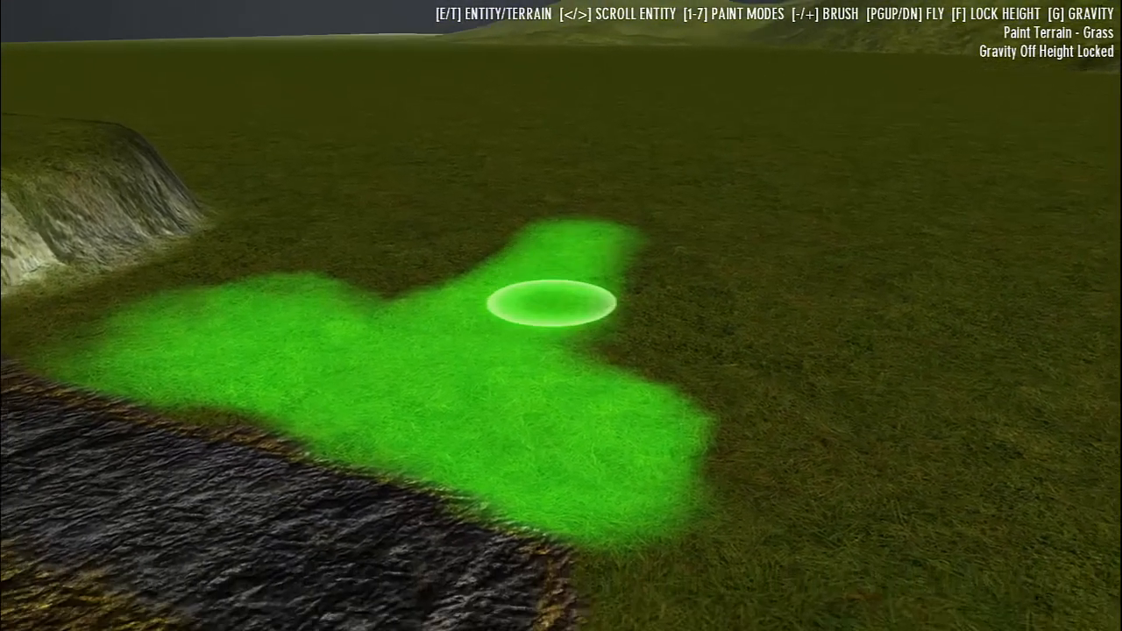
drag(546, 308, 545, 305)
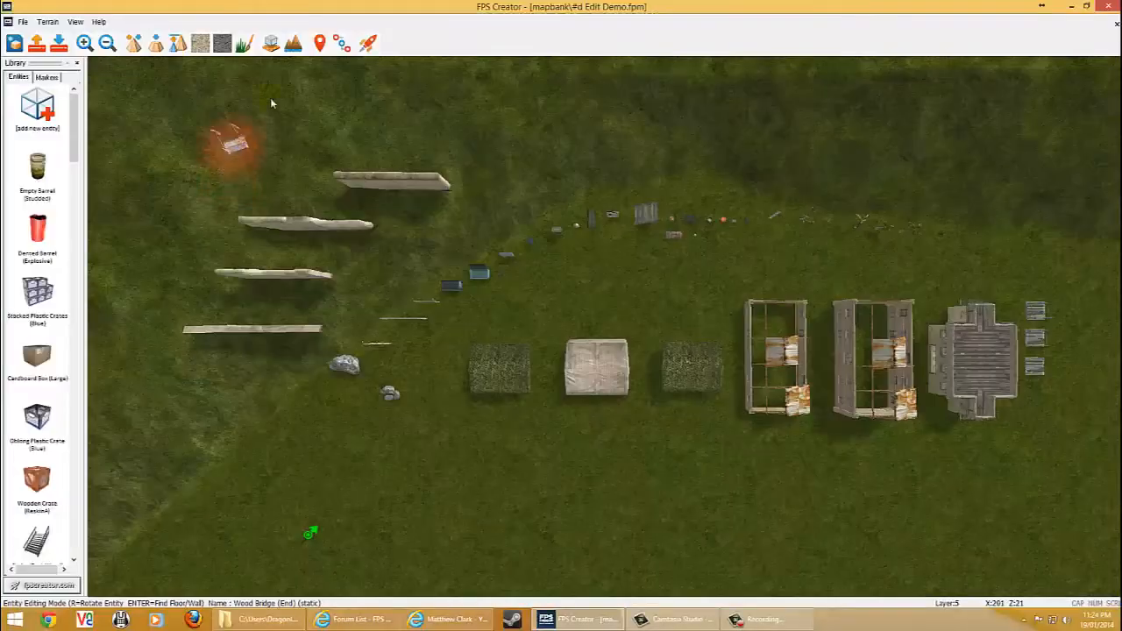
Relaunch the test game and walk across the plain into the painted grass field to inspect it
click(366, 45)
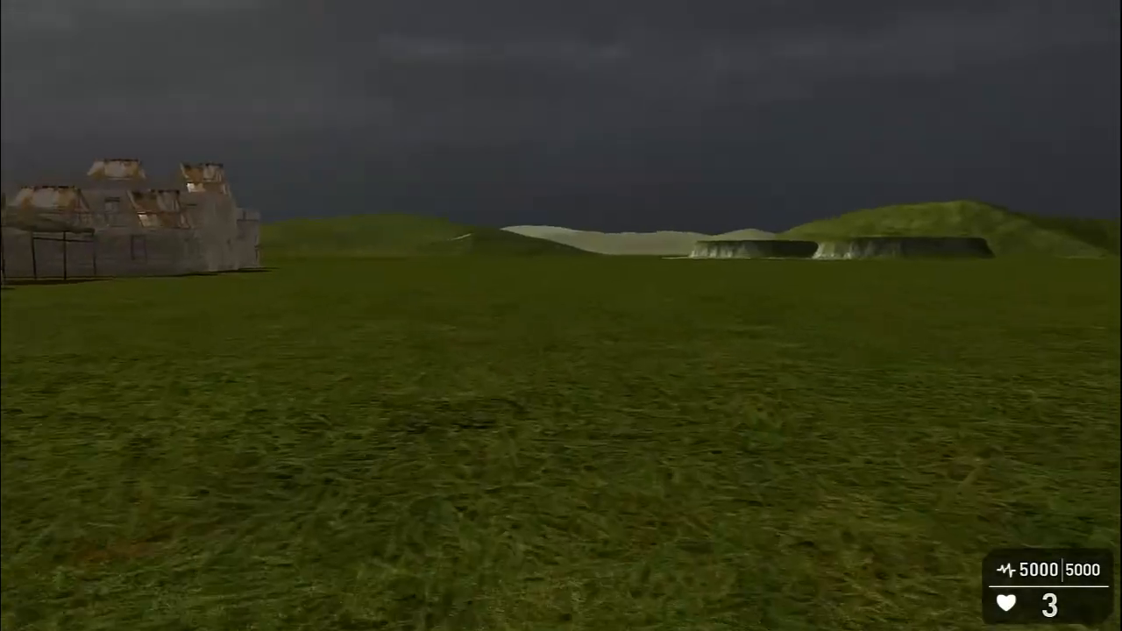
key(w)
key(w)
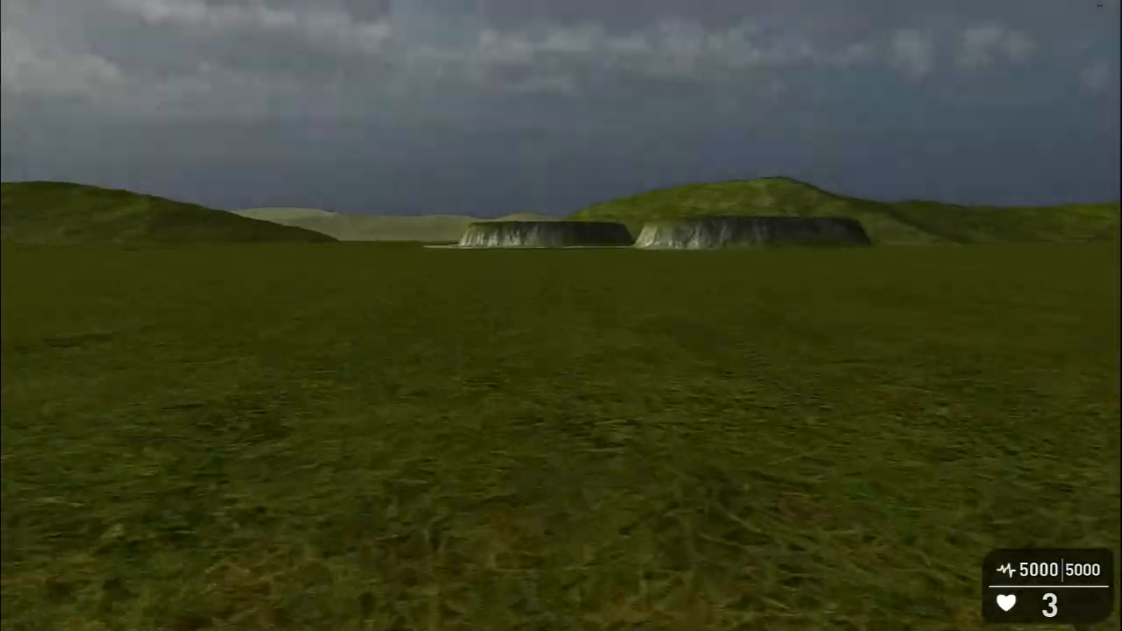
key(w)
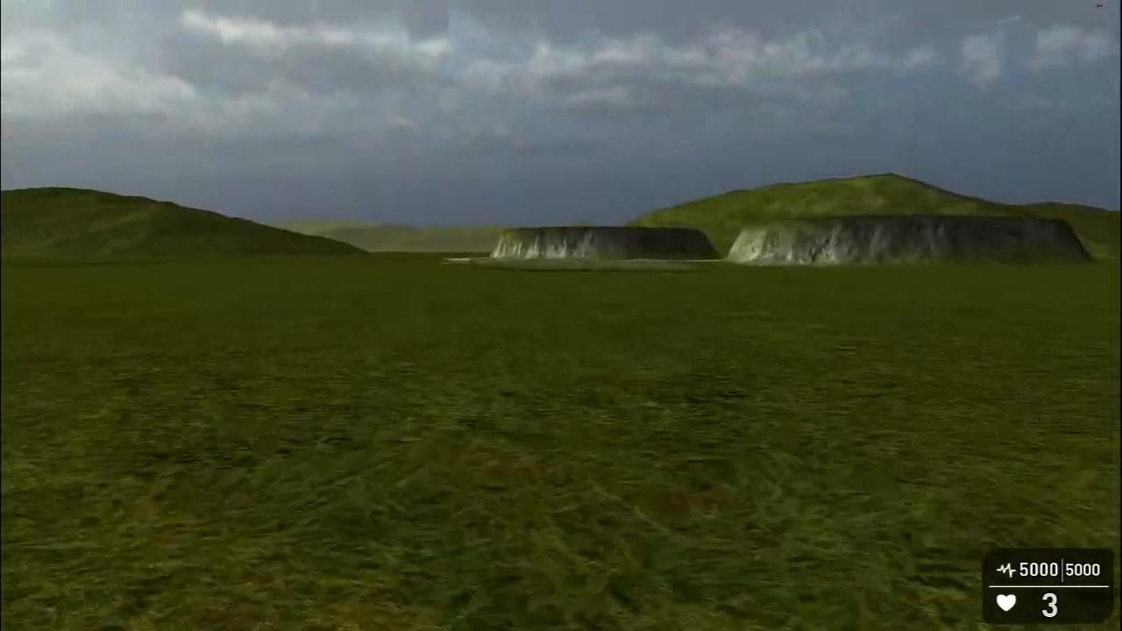
key(w)
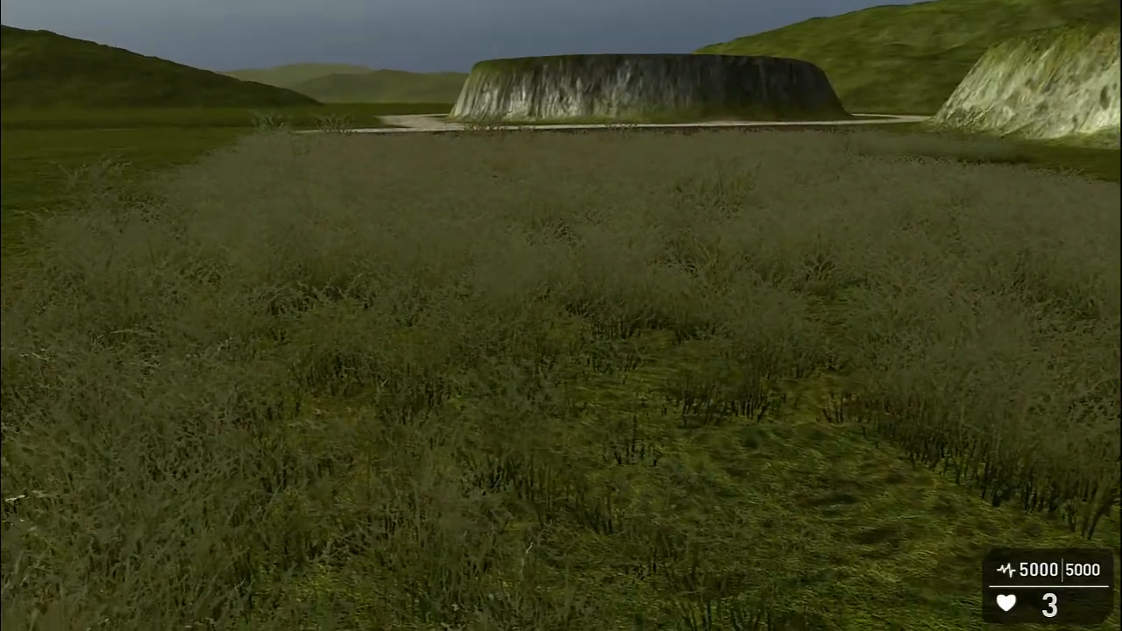
Enter live edit mode with gravity off and height locked, and clear a track through the tall grass up to the rock strip
key(F9)
key(g)
key(f)
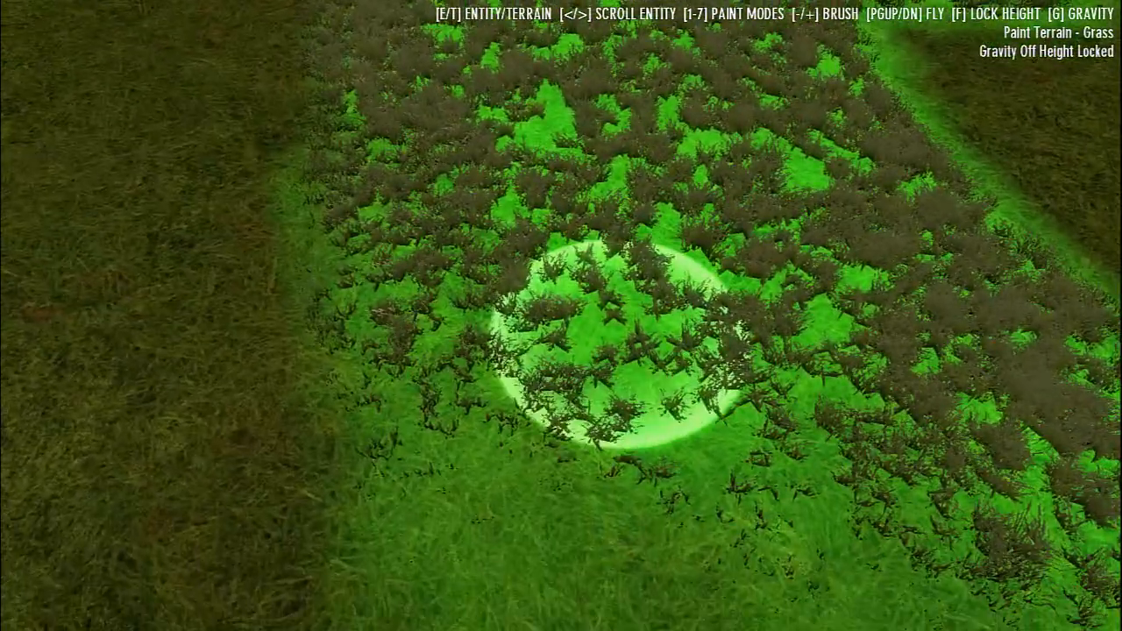
key(Page_Down)
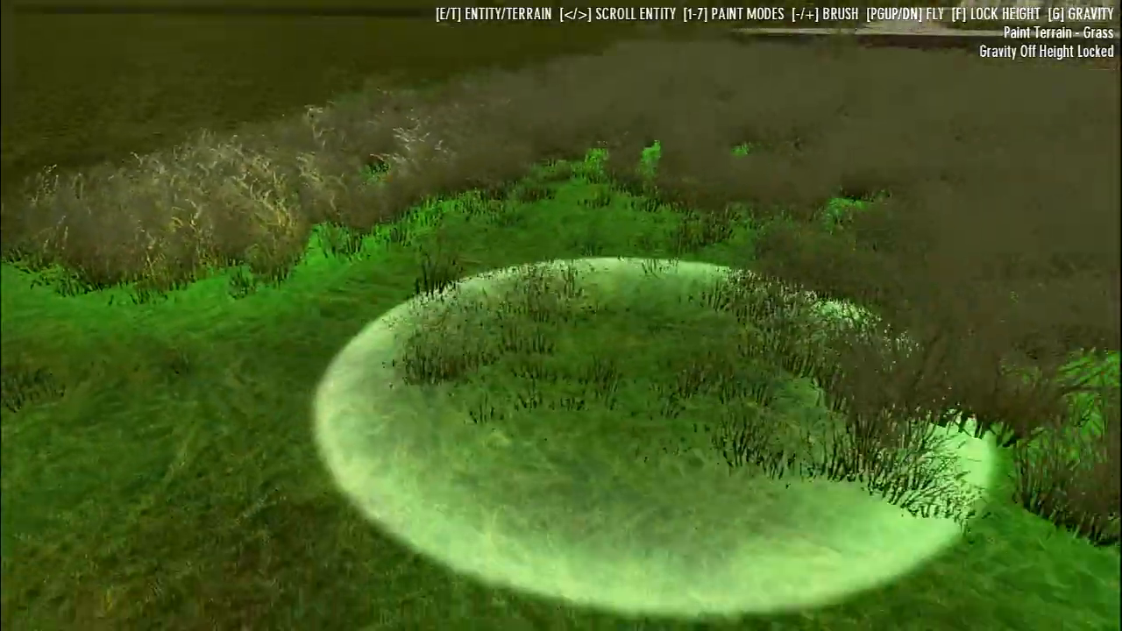
key(w)
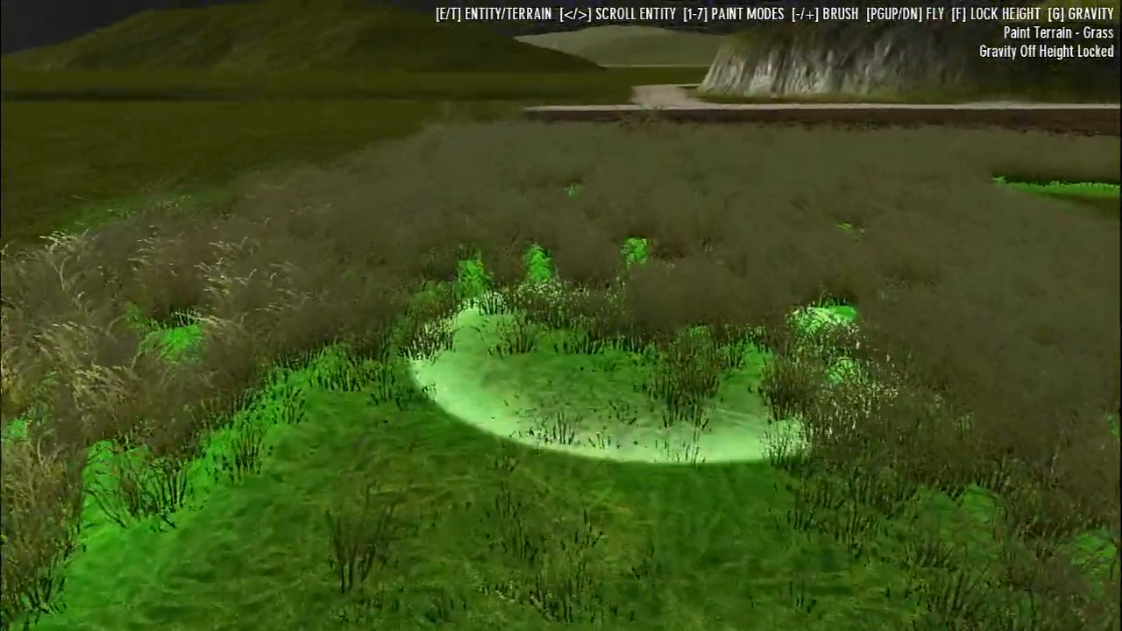
key(w)
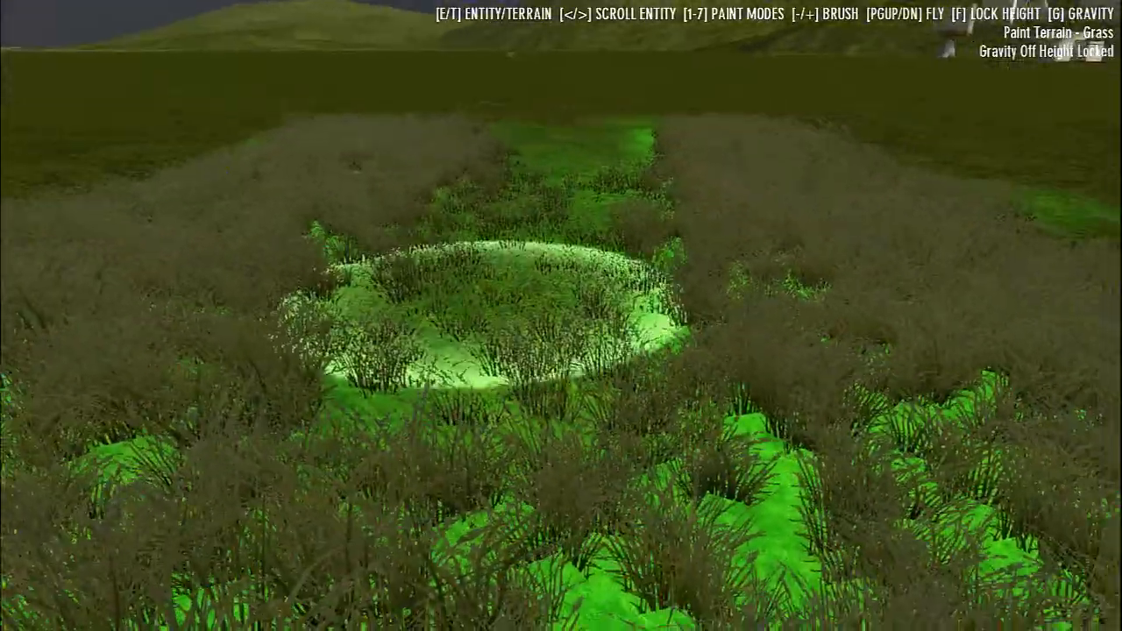
key(s)
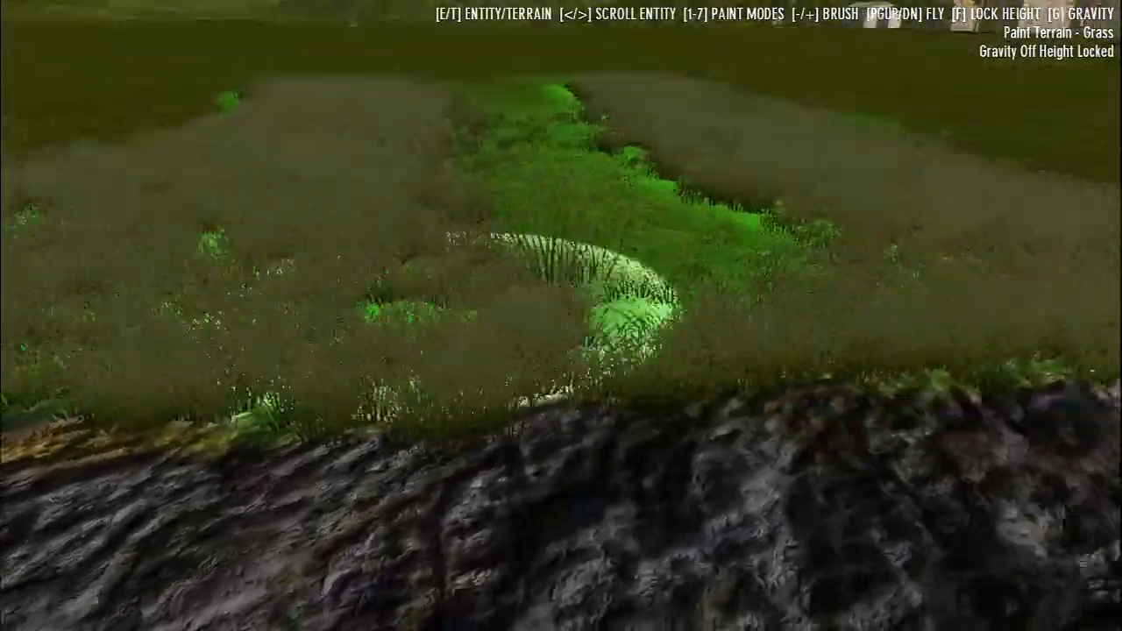
drag(452, 320, 434, 328)
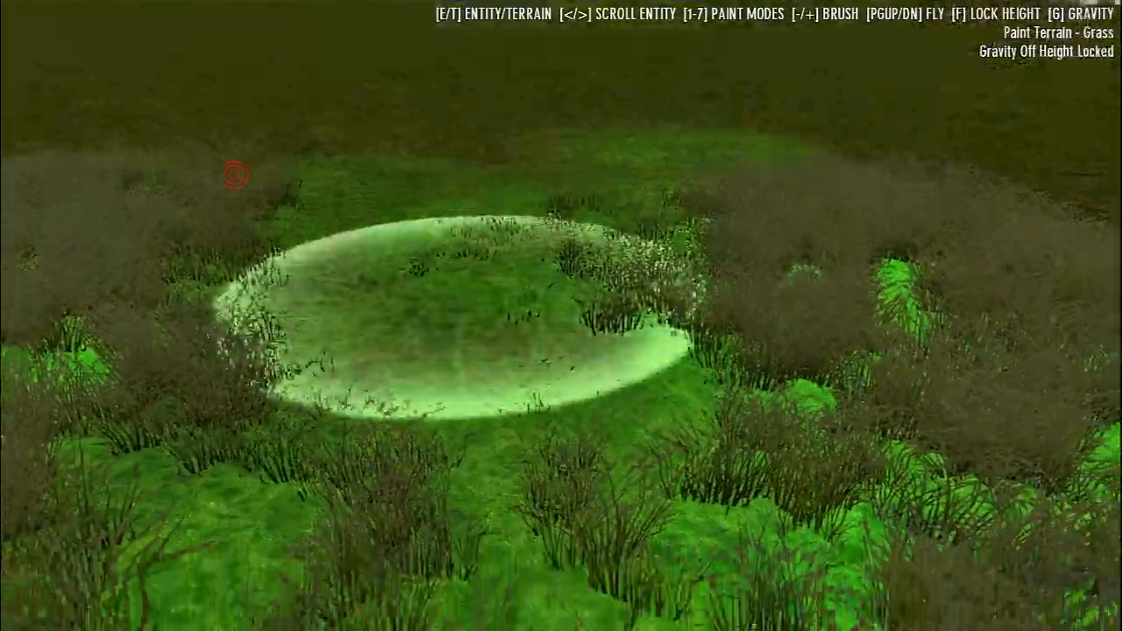
key(w)
click(234, 174)
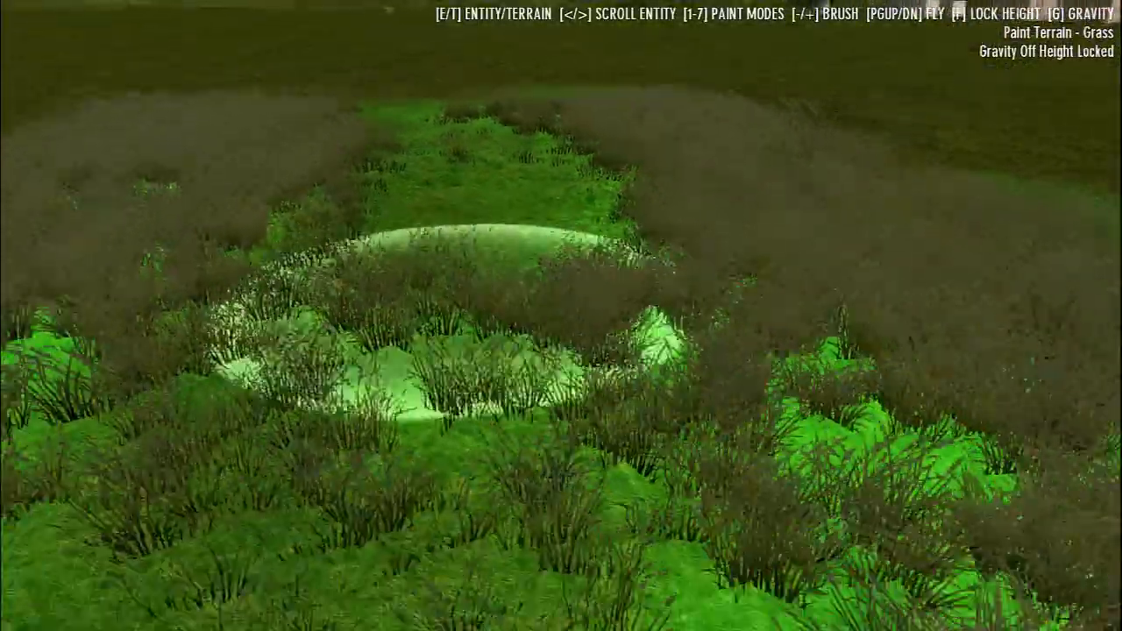
mouse_move(475, 316)
mouse_down()
mouse_move(501, 313)
mouse_move(456, 311)
mouse_move(478, 315)
mouse_up()
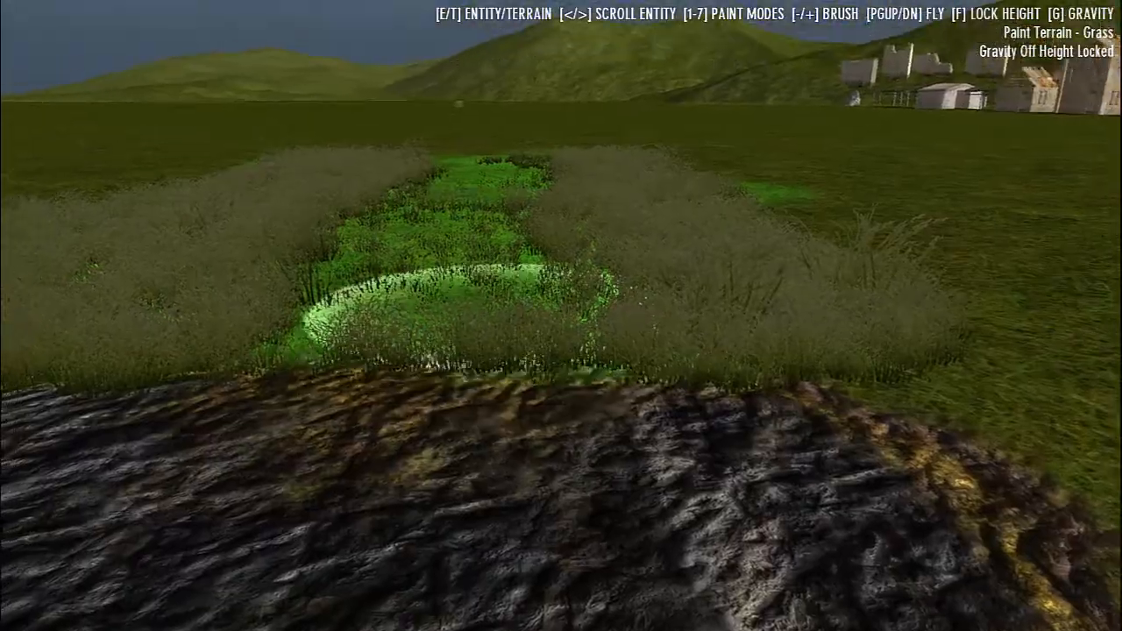
Return to play mode and walk through the tall grass along the cleared track to examine it at player height
key(F9)
key(w)
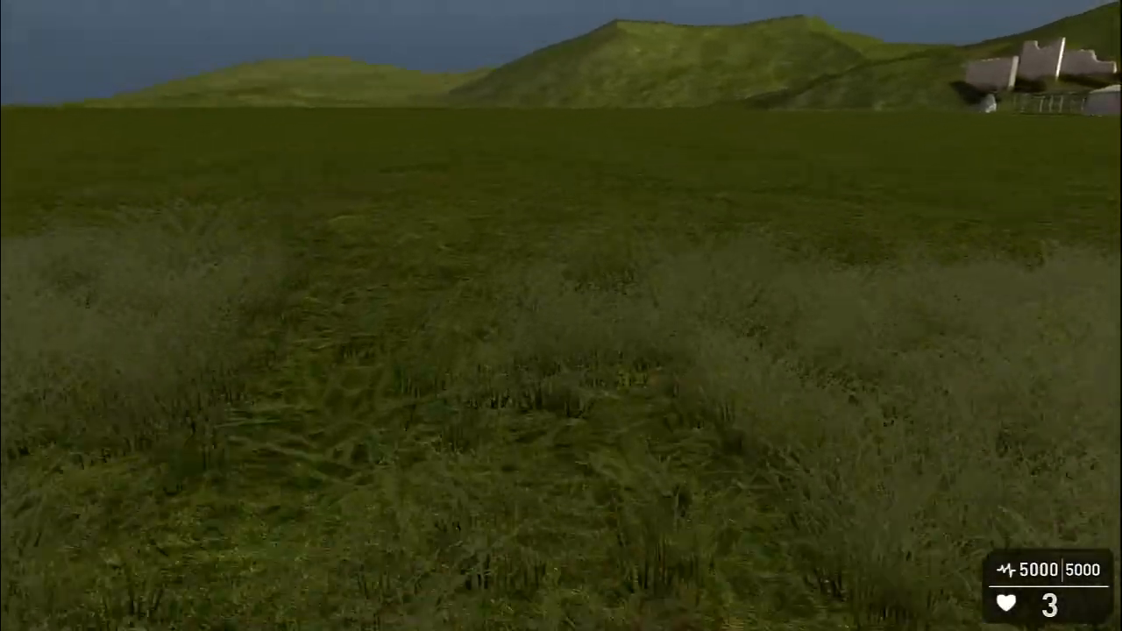
key(s)
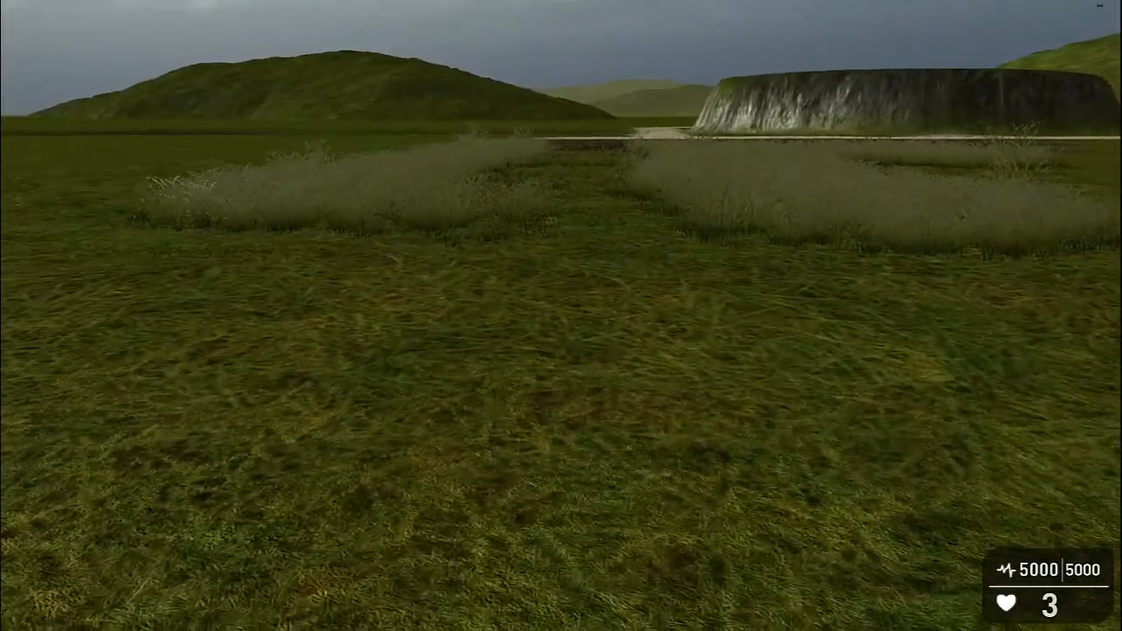
key(w)
key(w)
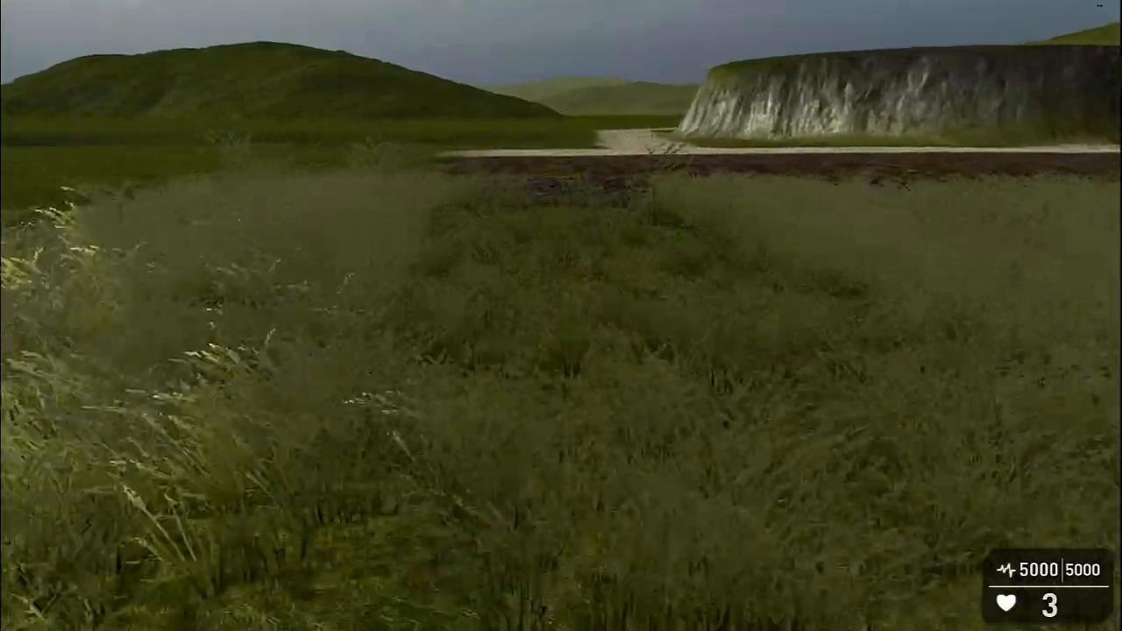
key(w)
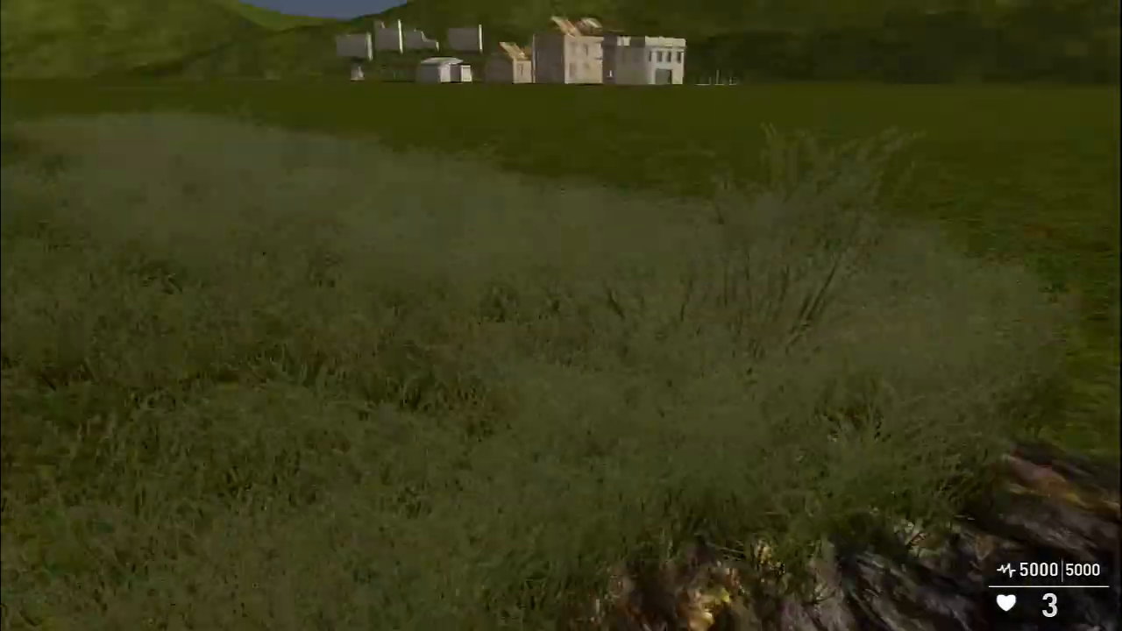
key(w)
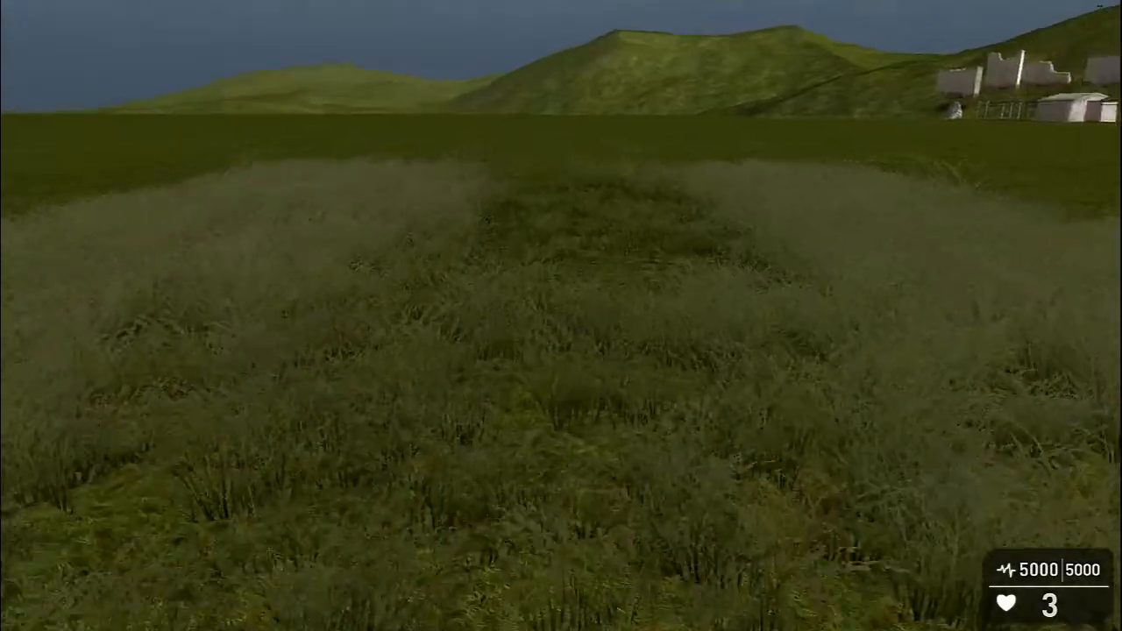
key(w)
key(w)
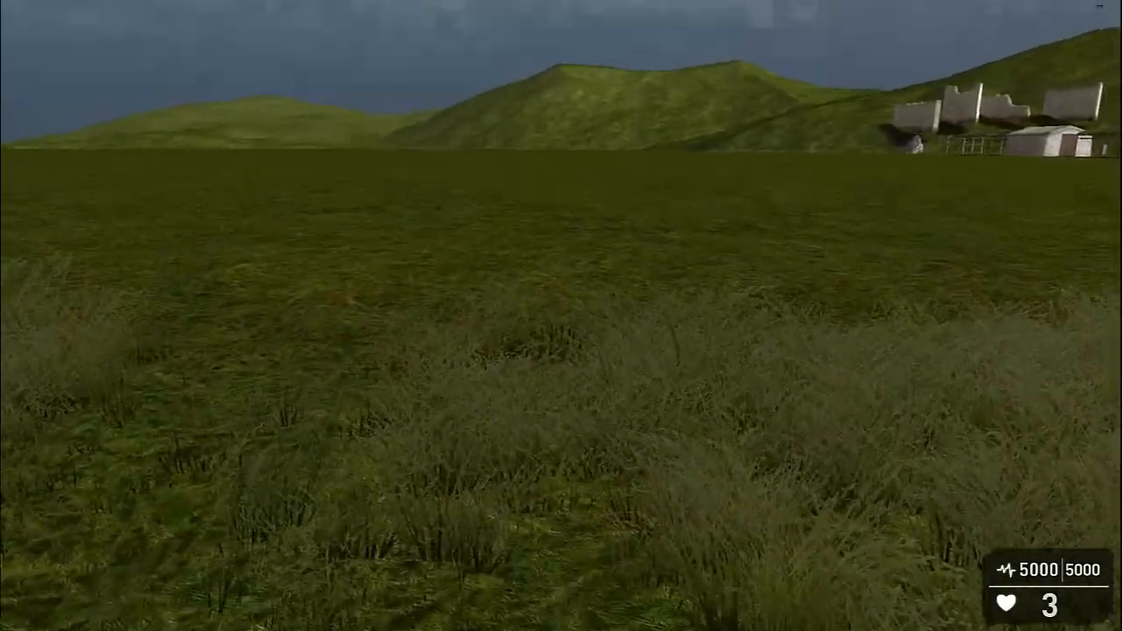
Re-enter live edit mode and fly high over the level to survey the river, Pave path, texture strips and grass field
key(F9)
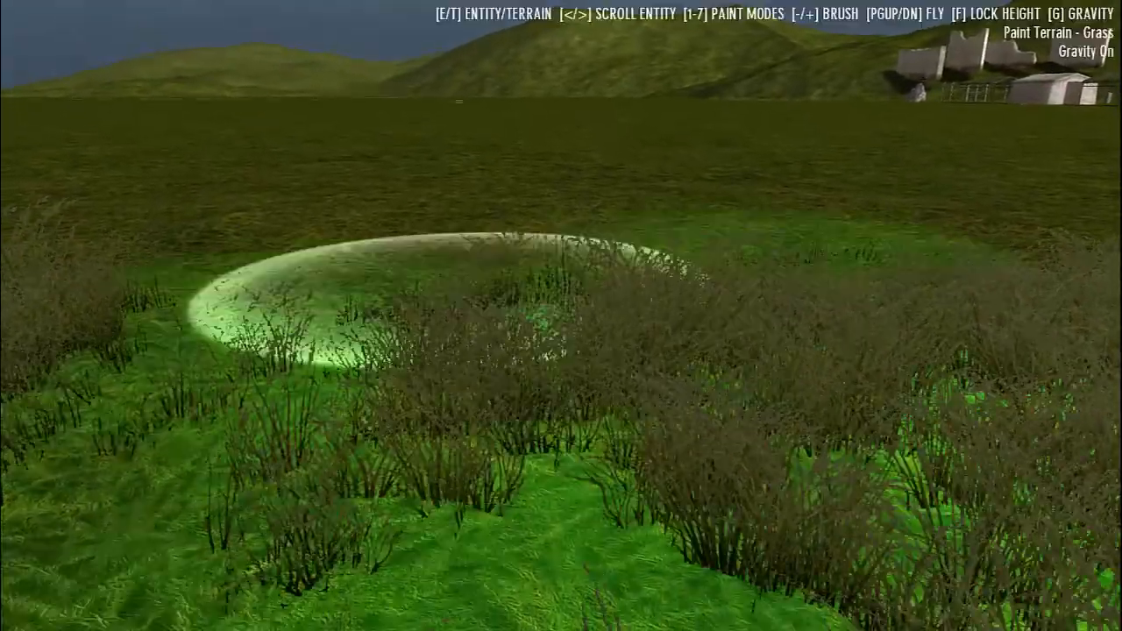
key(Page_Up)
key(w)
key(w)
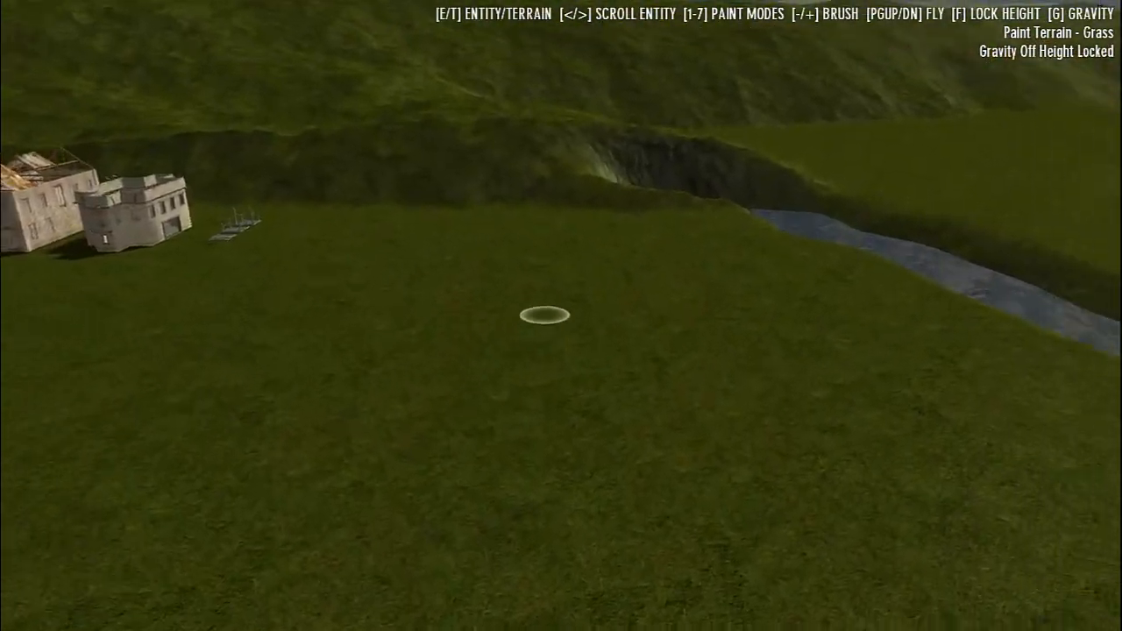
key(w)
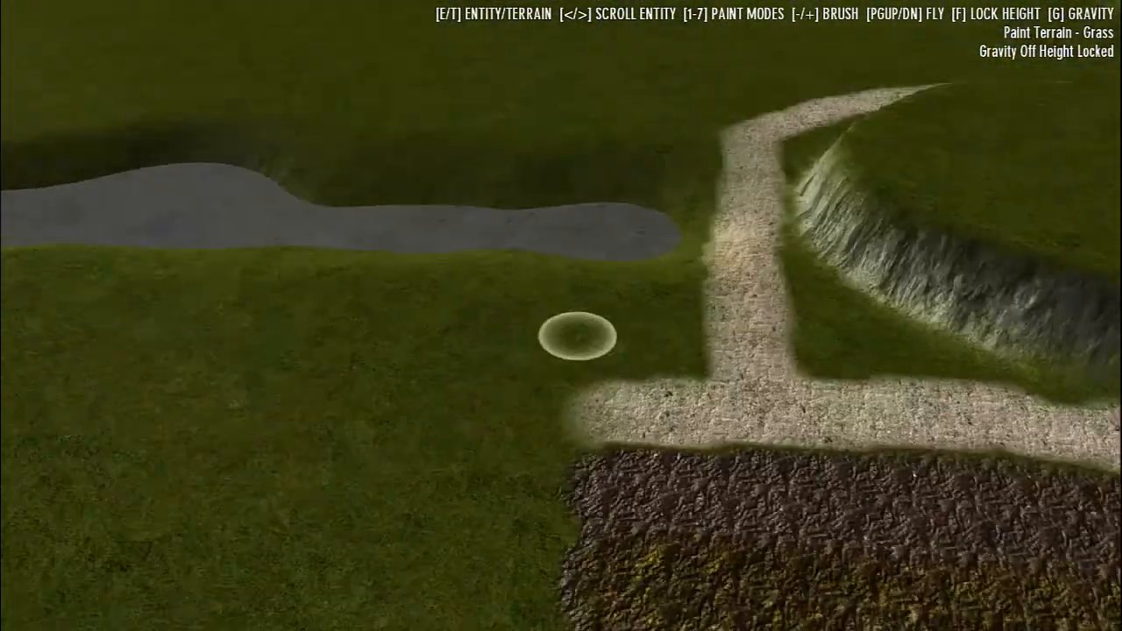
key(s)
key(s)
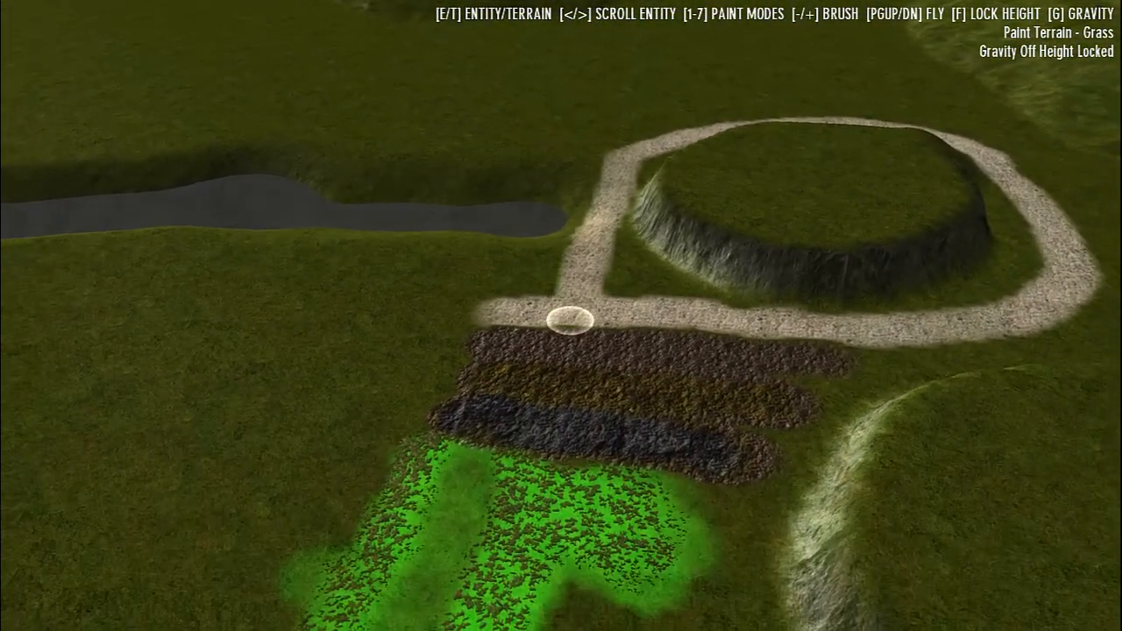
Switch the scene to wireframe, fly over the buildings to examine their geometry, and restore the textured display
key(BackSpace)
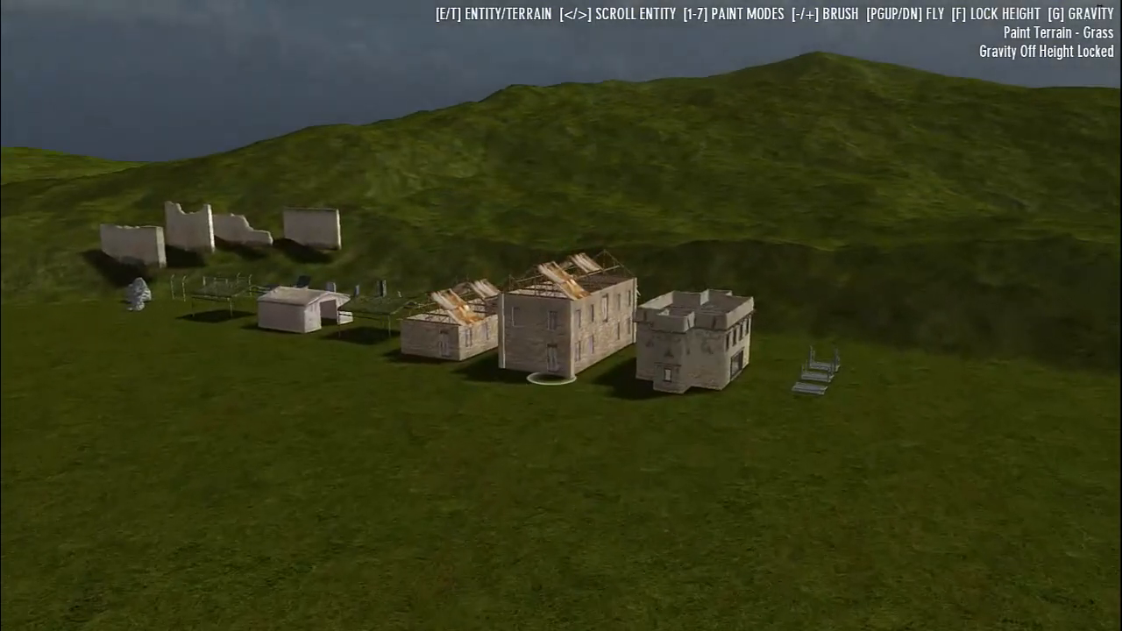
key(w)
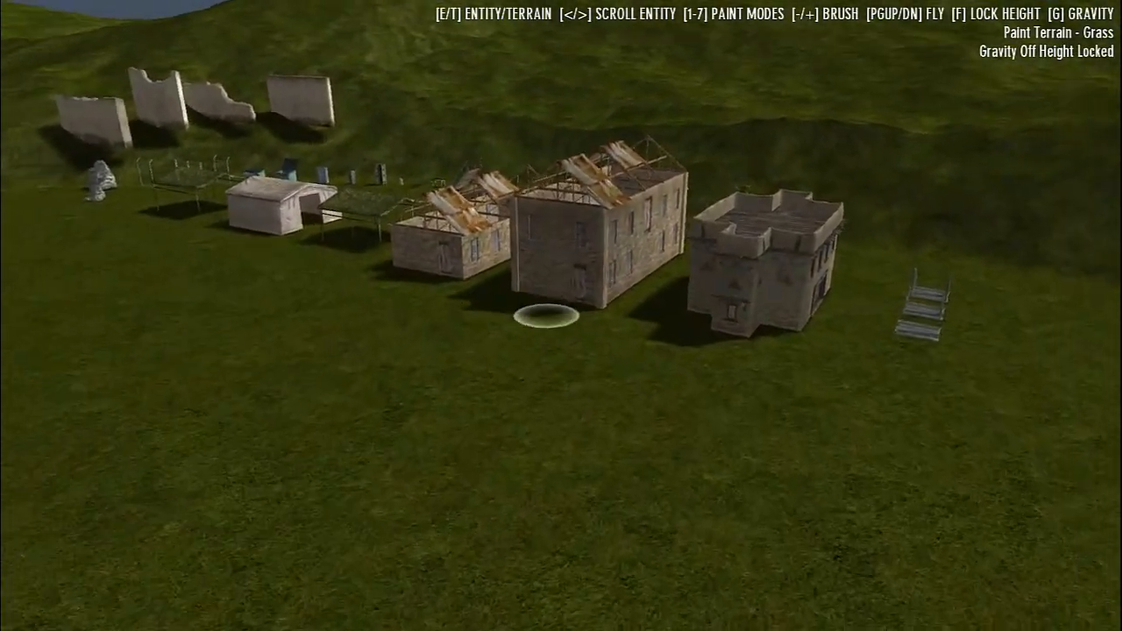
key(Return)
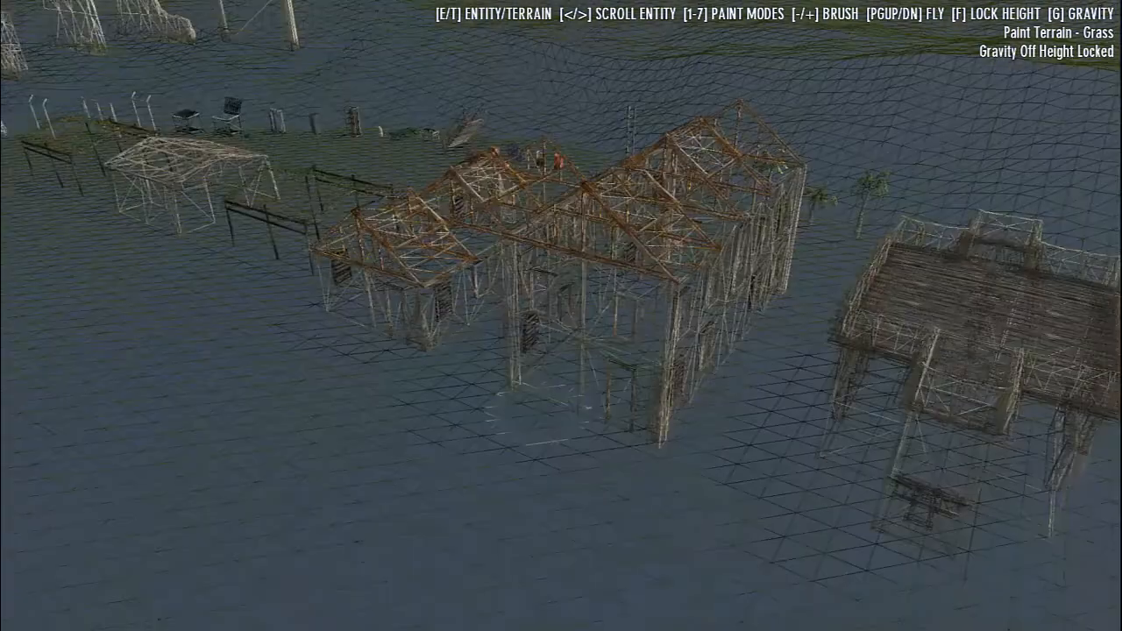
key(w)
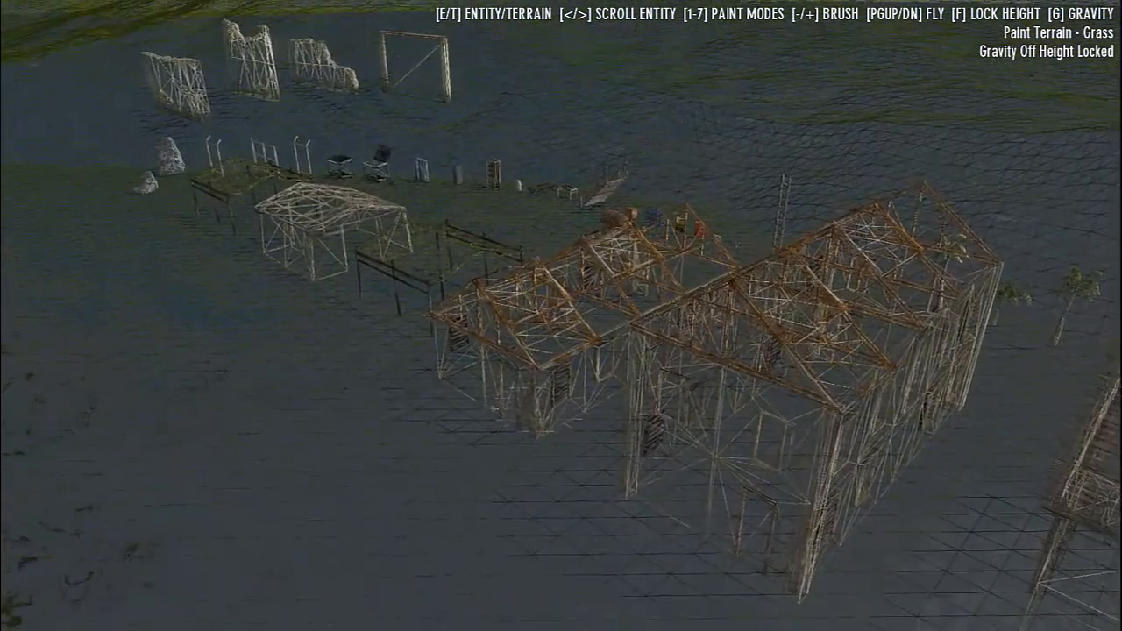
key(w)
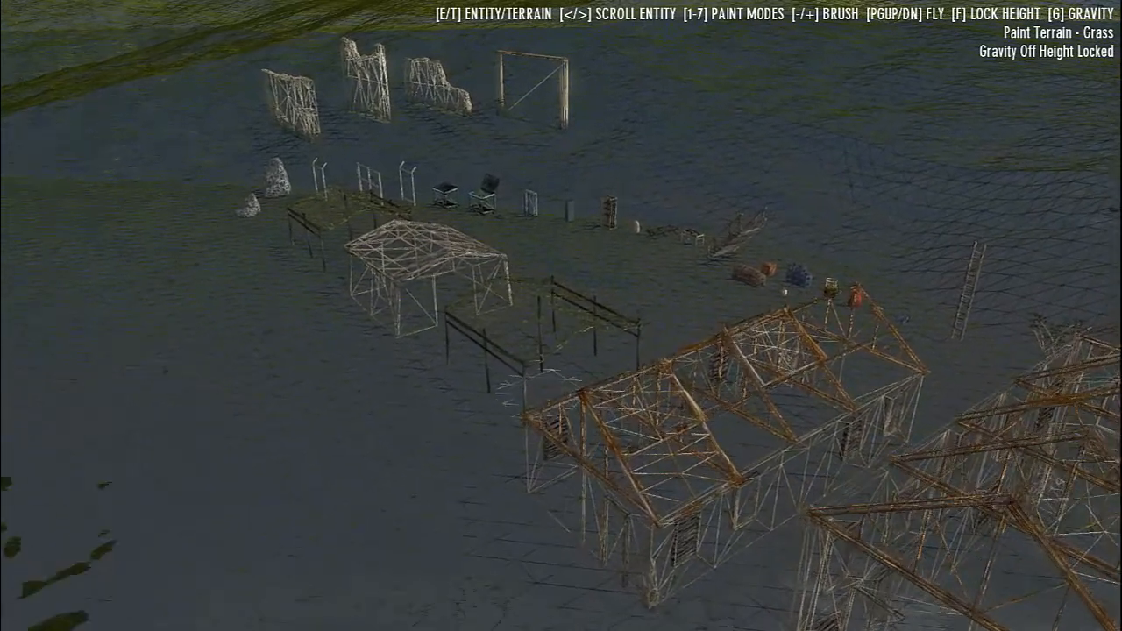
key(w)
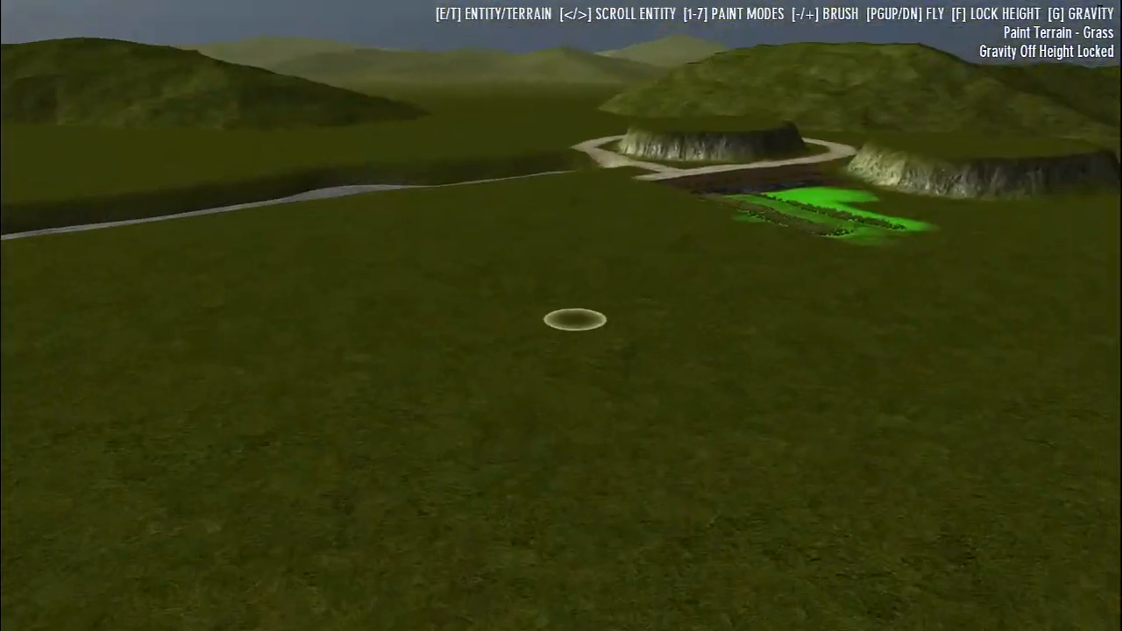
Switch to entity placement and place three wooden walkway sections, two with posts and one flat, on the grass near the river
key(w)
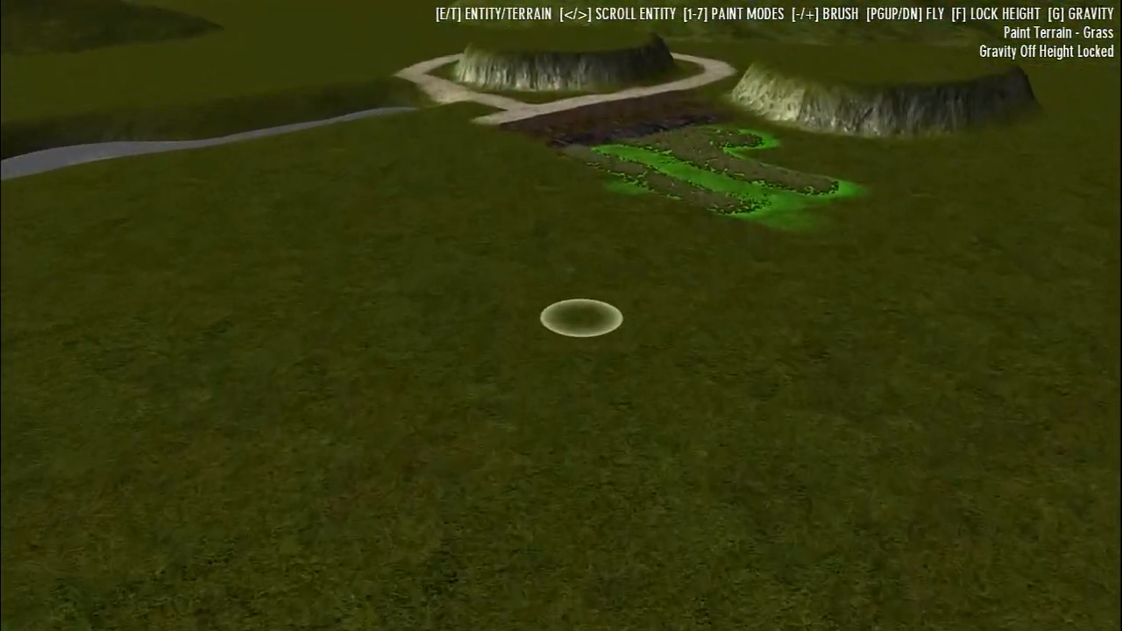
key(w)
key(e)
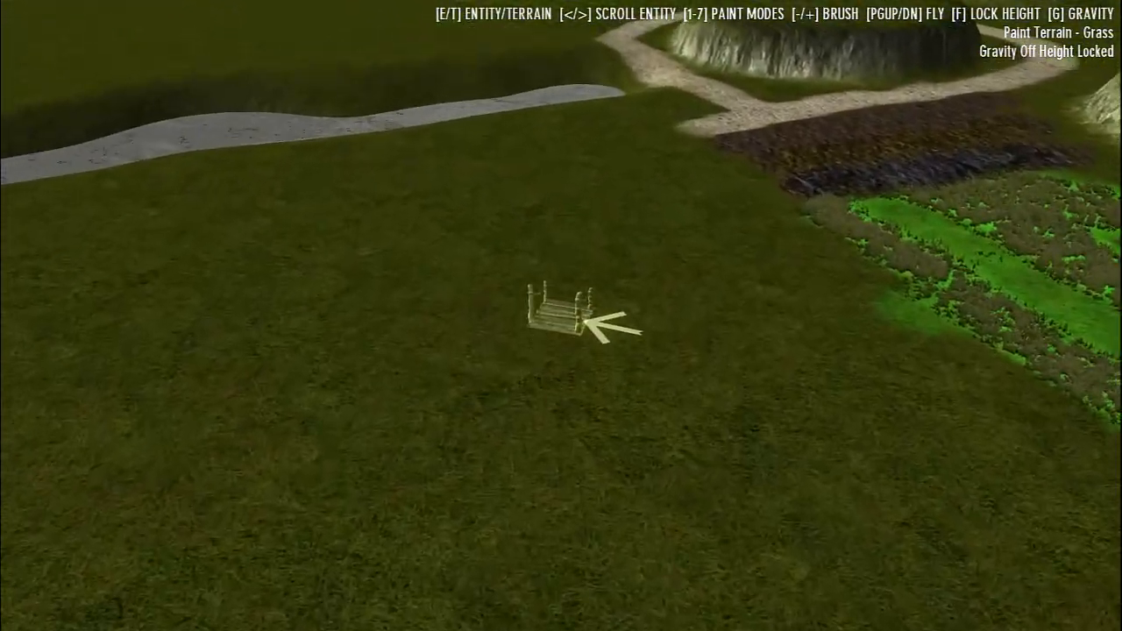
key(w)
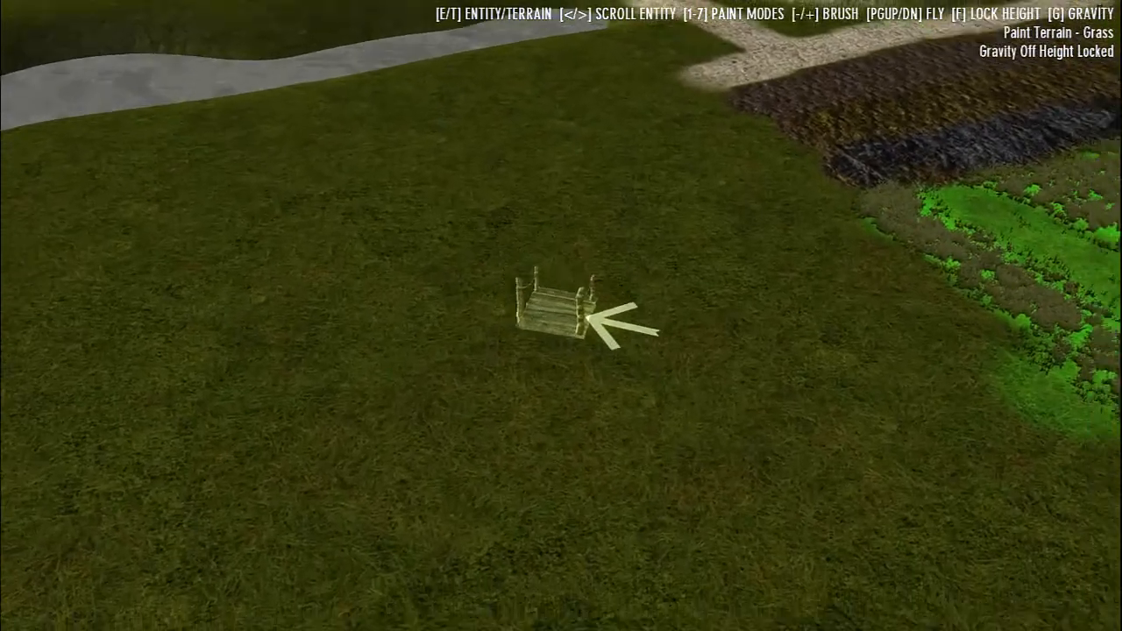
click(561, 315)
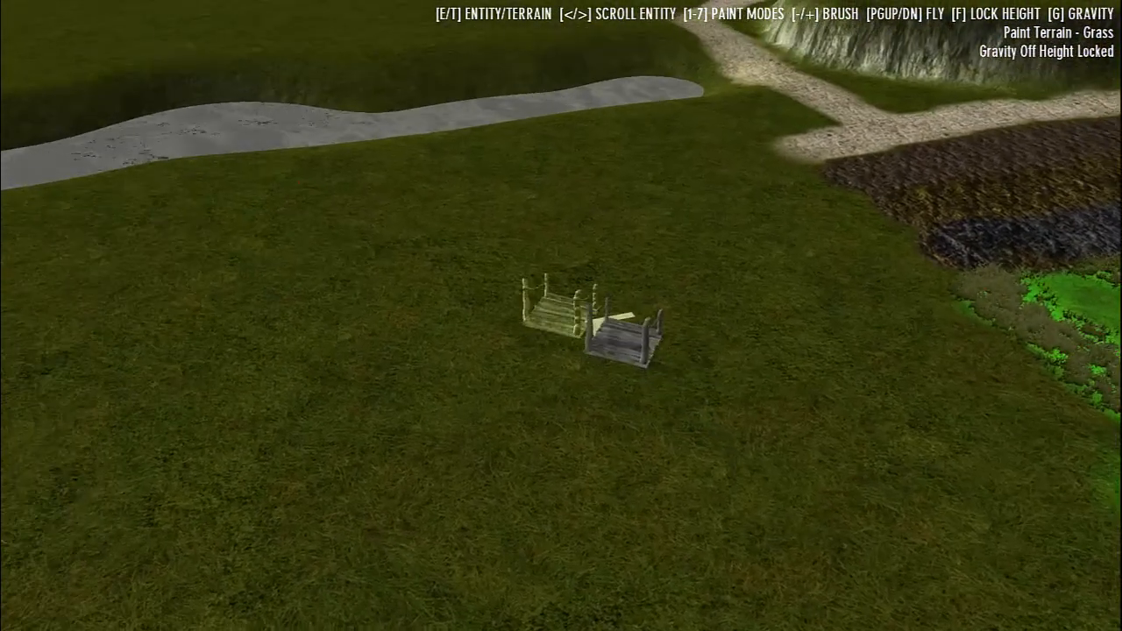
key(period)
click(562, 315)
key(period)
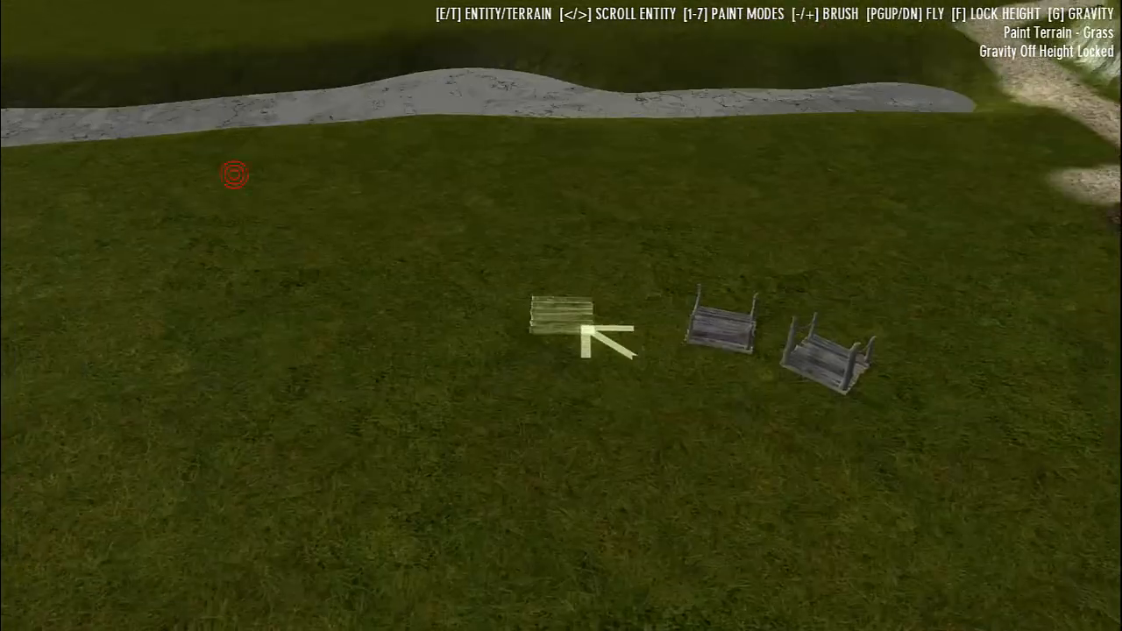
click(562, 315)
Place a wooden barrel, a red barrel and a dark blue crate stack in line with the walkway sections
key(period)
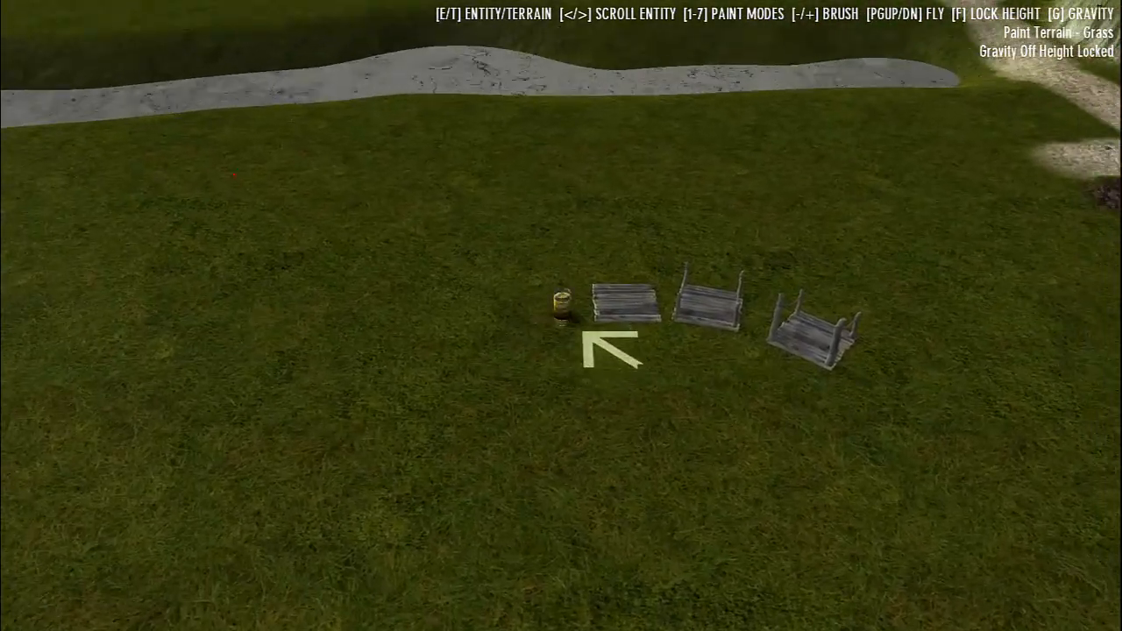
click(561, 315)
key(period)
click(561, 316)
key(period)
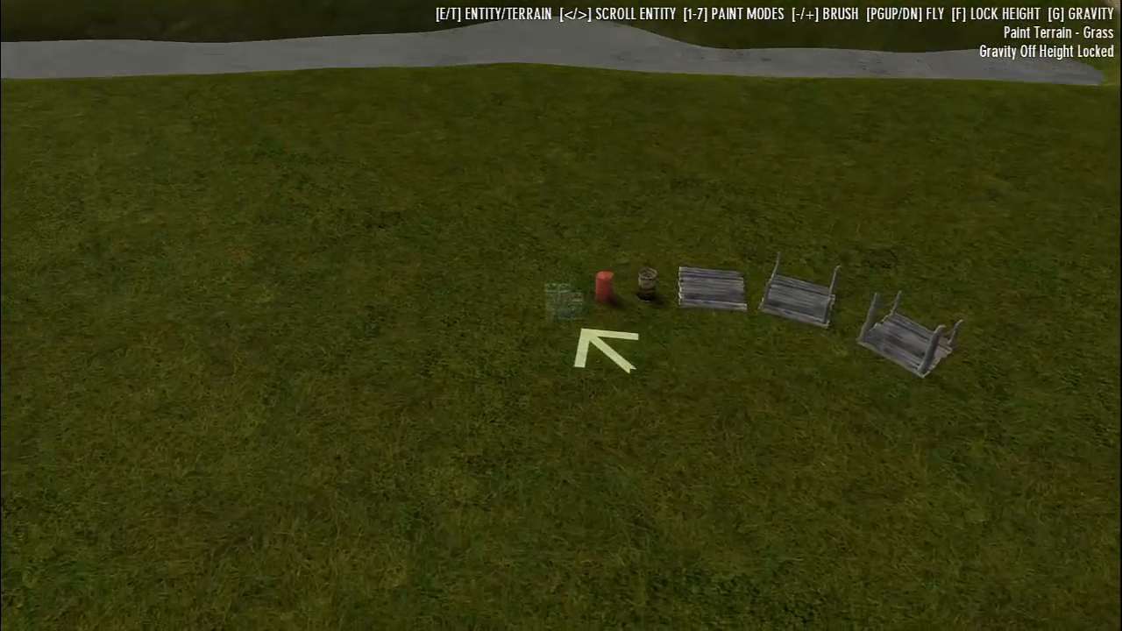
click(561, 316)
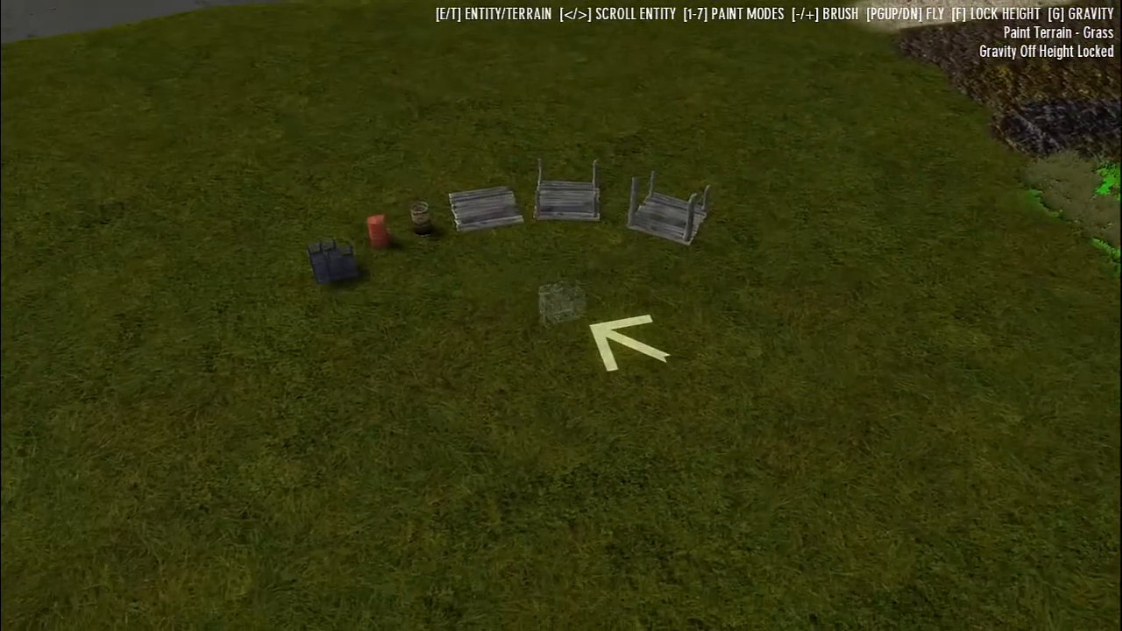
Extend the curved row of objects with a small red crate and place a wooden staircase beside it
key(w)
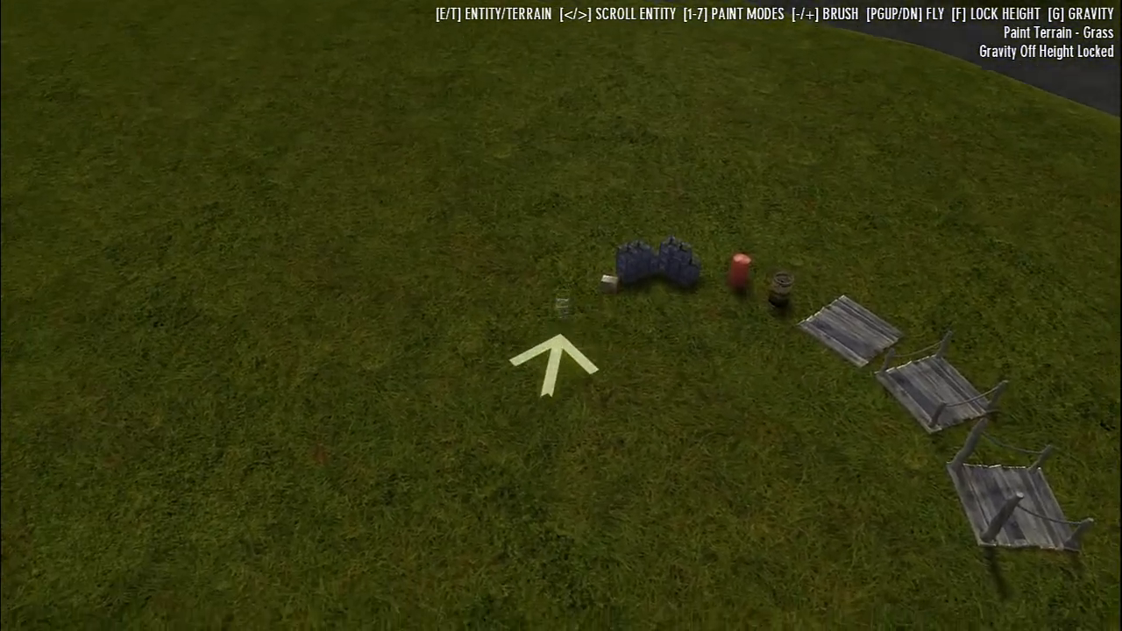
click(562, 308)
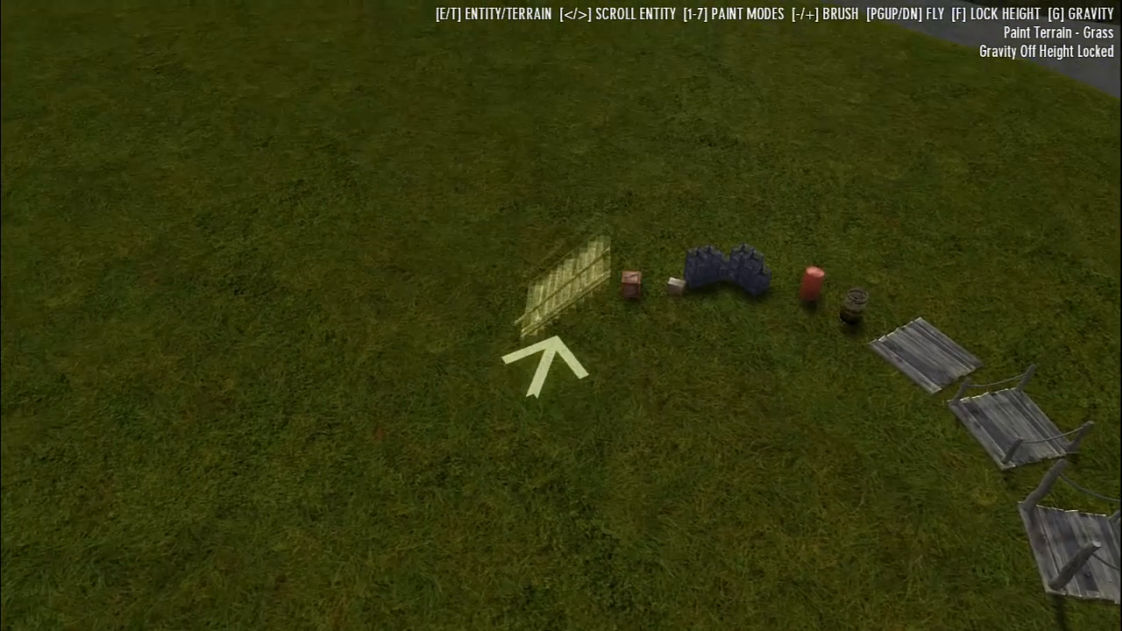
click(563, 299)
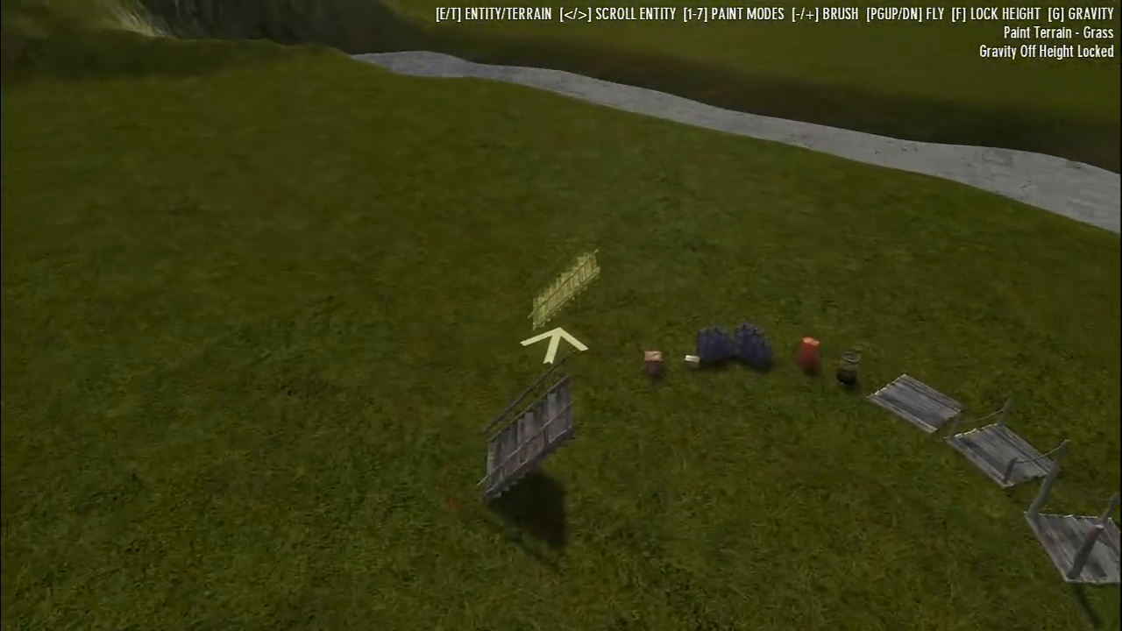
Turn gravity on and place a second wooden staircase beside the first one from ground level
key(g)
key(period)
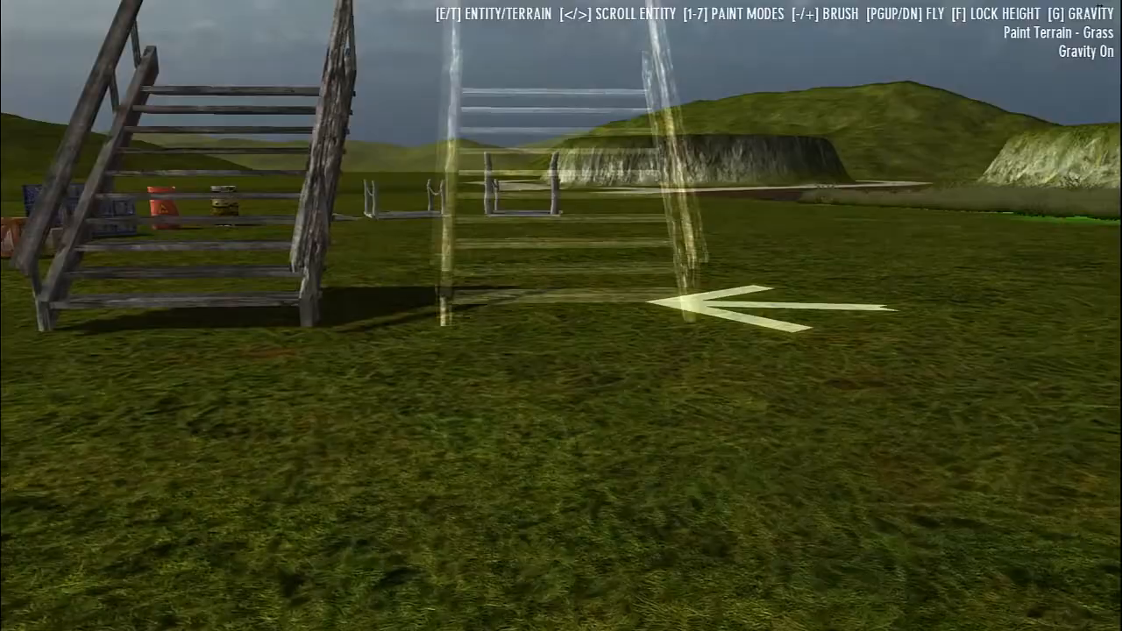
click(561, 316)
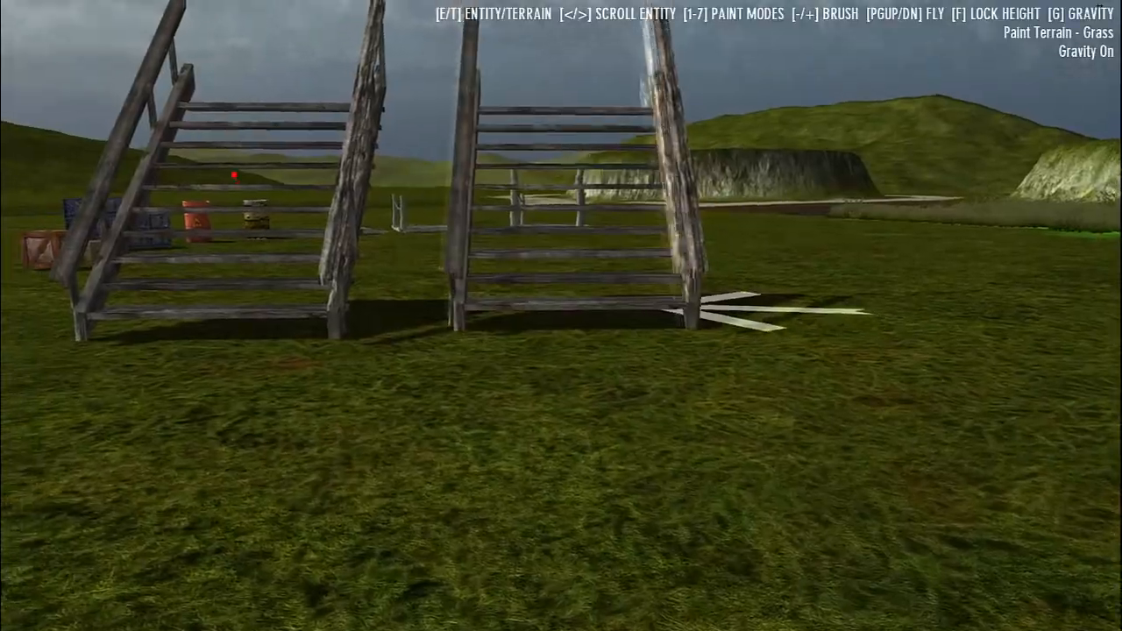
Walk up the placed wooden staircase to test climbing it, and return to the grass
key(w)
key(a)
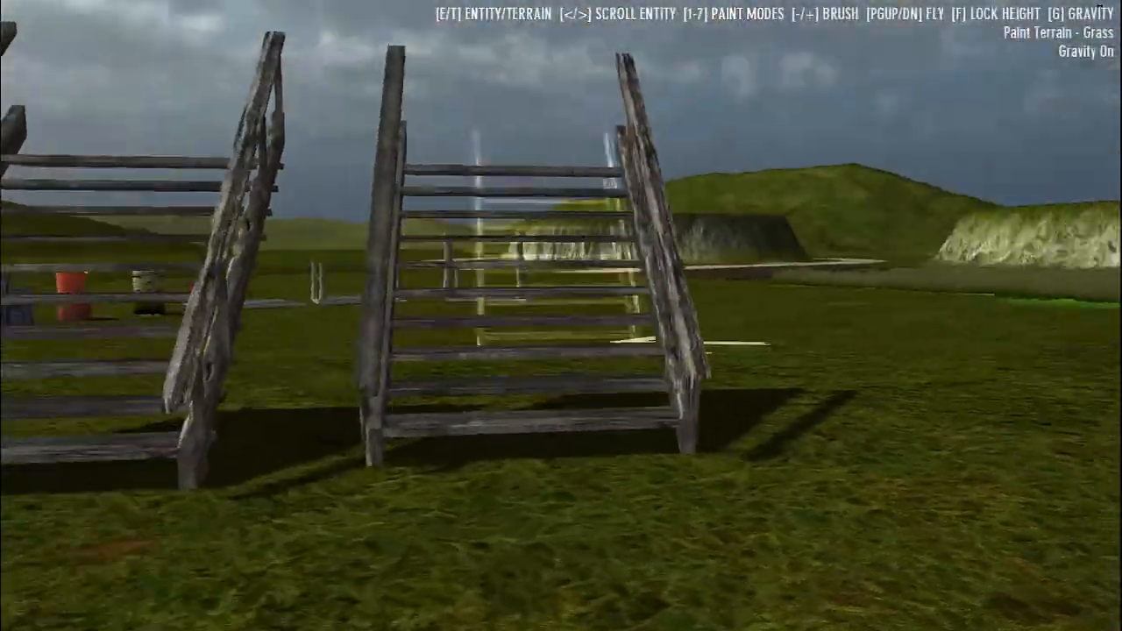
key(w)
key(s)
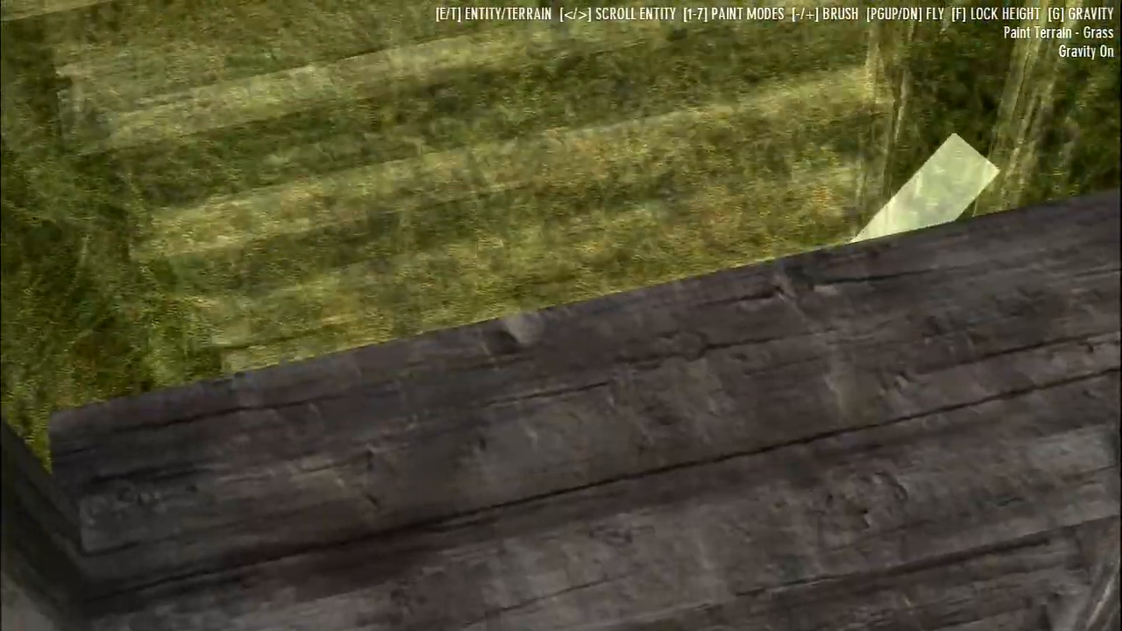
key(s)
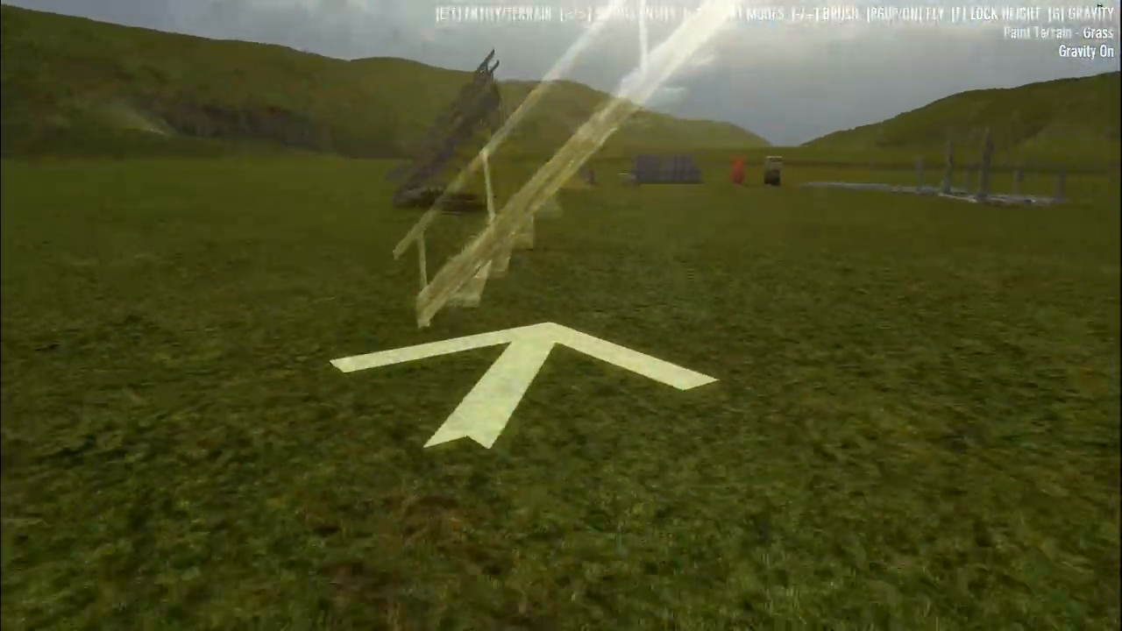
Turn gravity off, rise above the field, and place a tall ladder on the grass between the staircases and the walkway sections
key(g)
key(Page_Up)
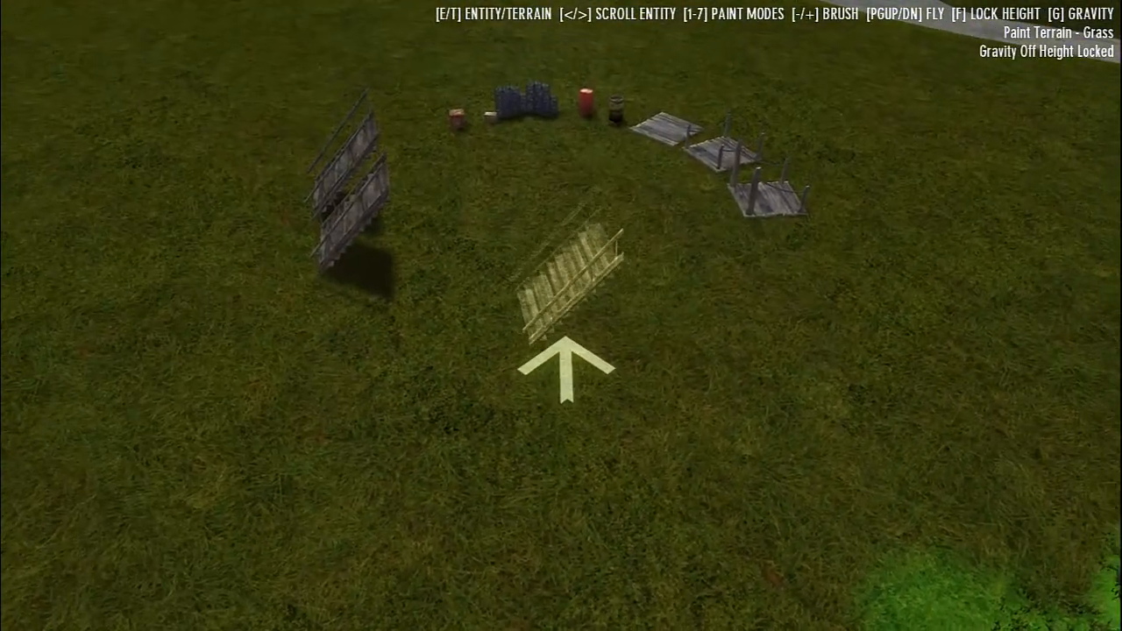
key(period)
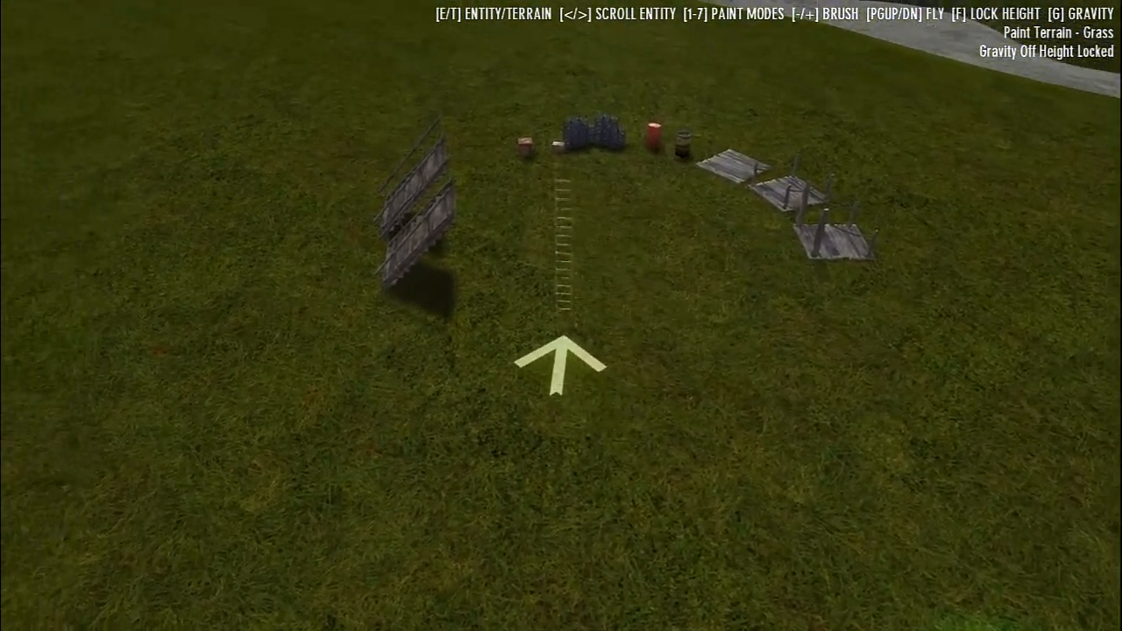
key(s)
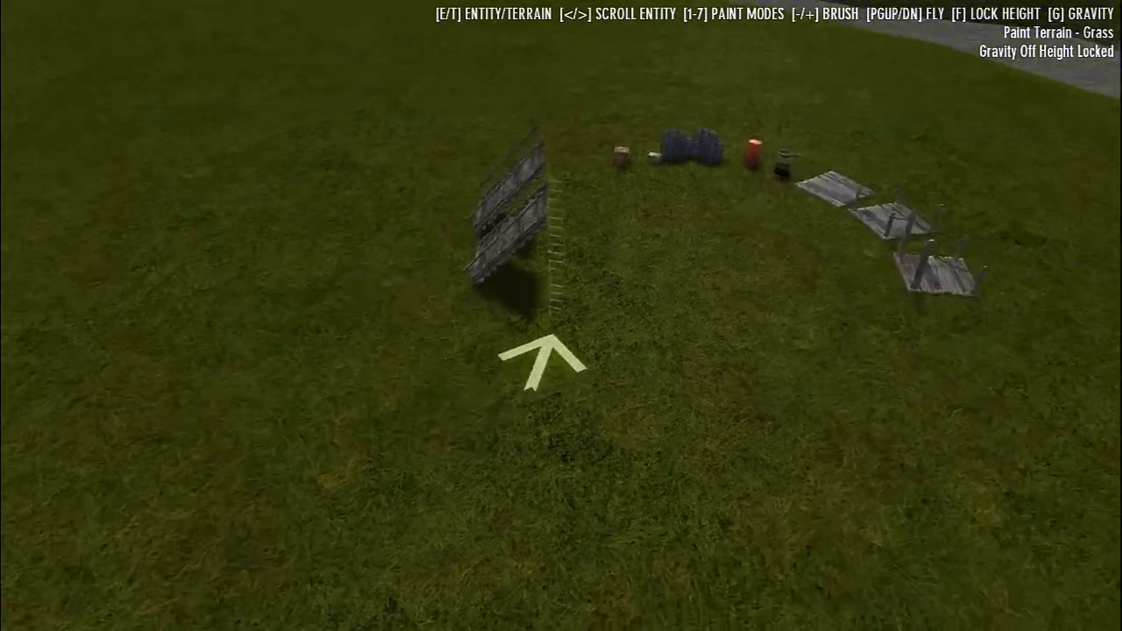
click(561, 315)
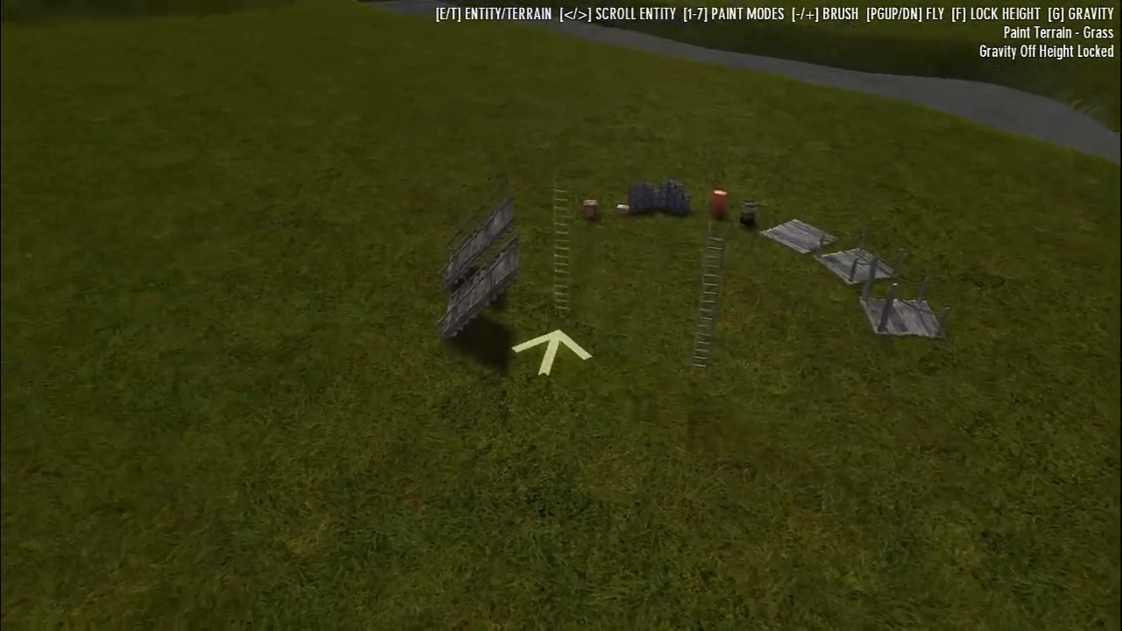
Place two small sparse trees on the grass in front of the ladder and the walkway sections
click(561, 316)
key(period)
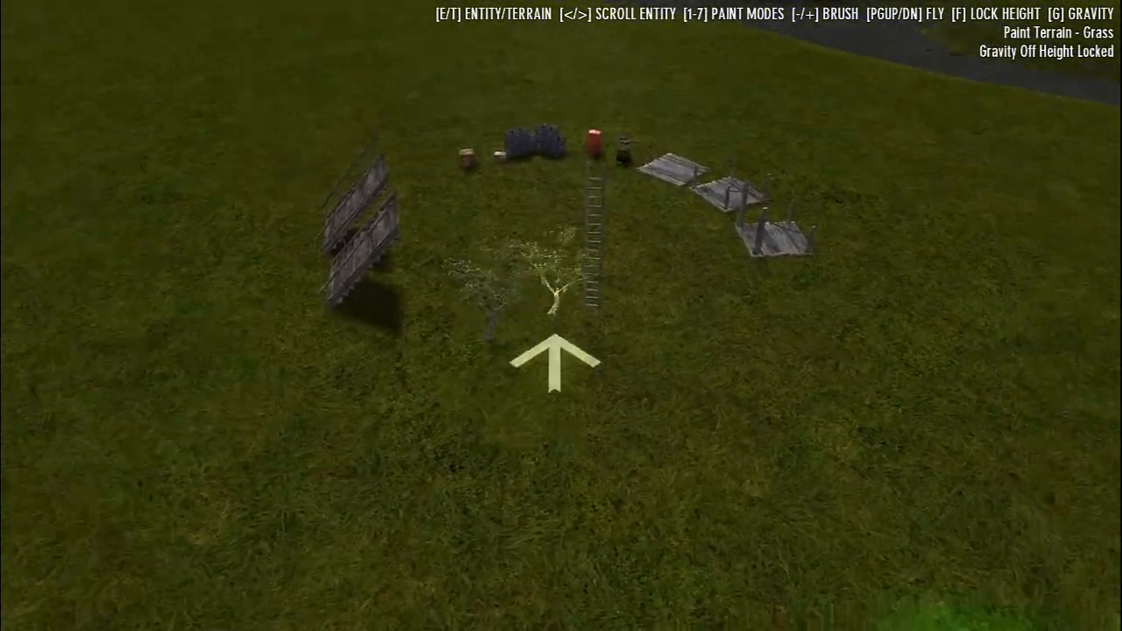
click(561, 316)
key(period)
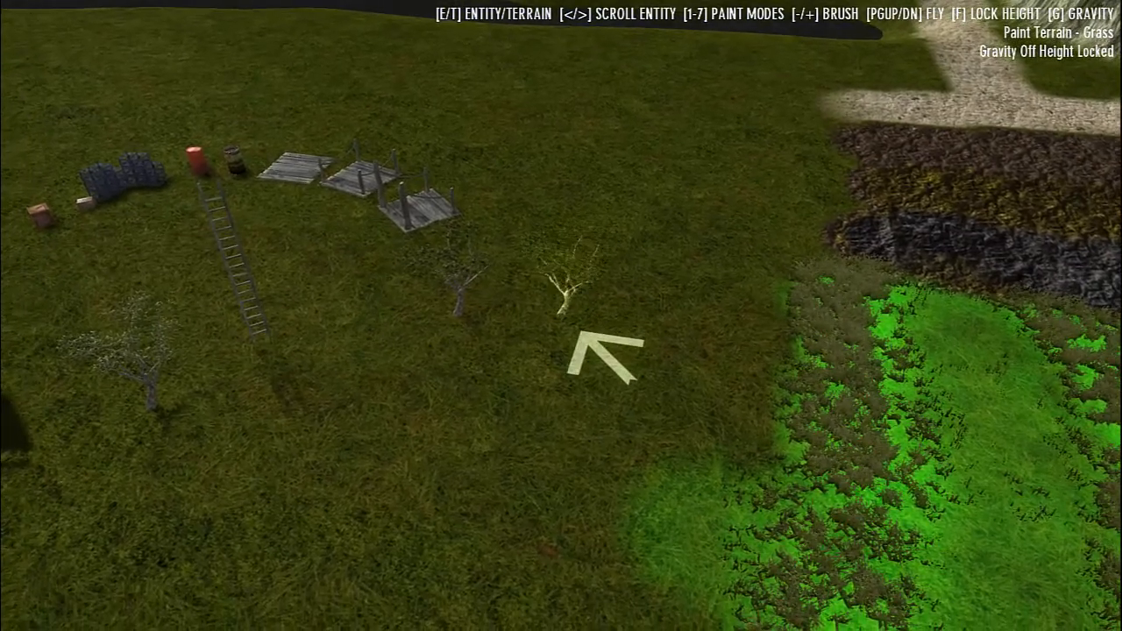
Place a scattered row of palm trees across the grass in front of the staircases and ladder
key(period)
click(562, 315)
click(561, 316)
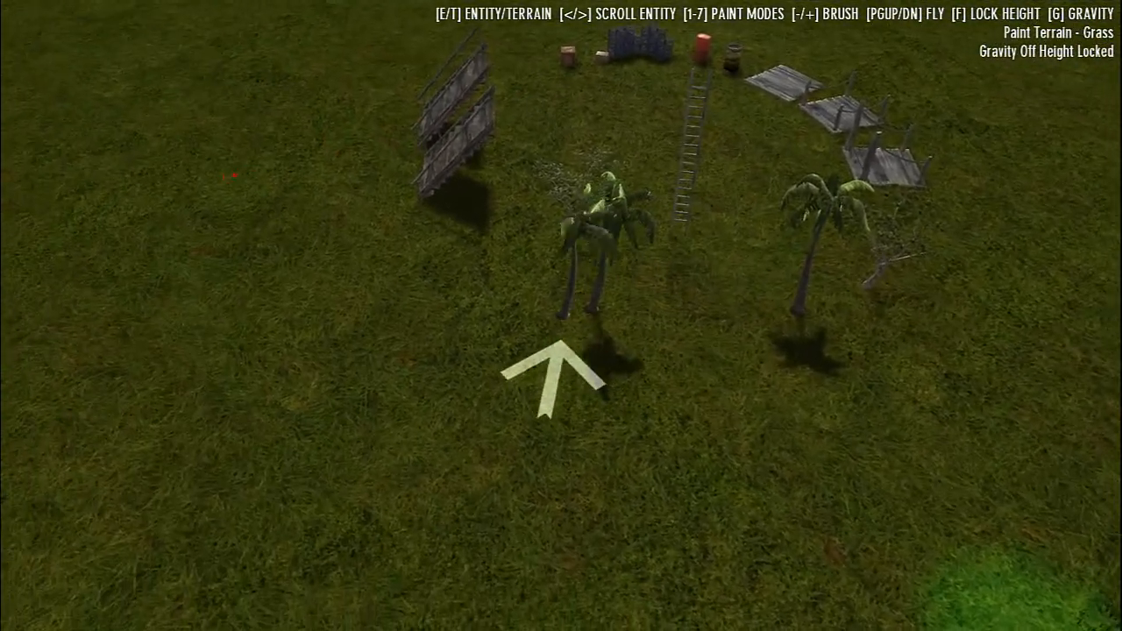
click(561, 316)
click(561, 316)
click(561, 316)
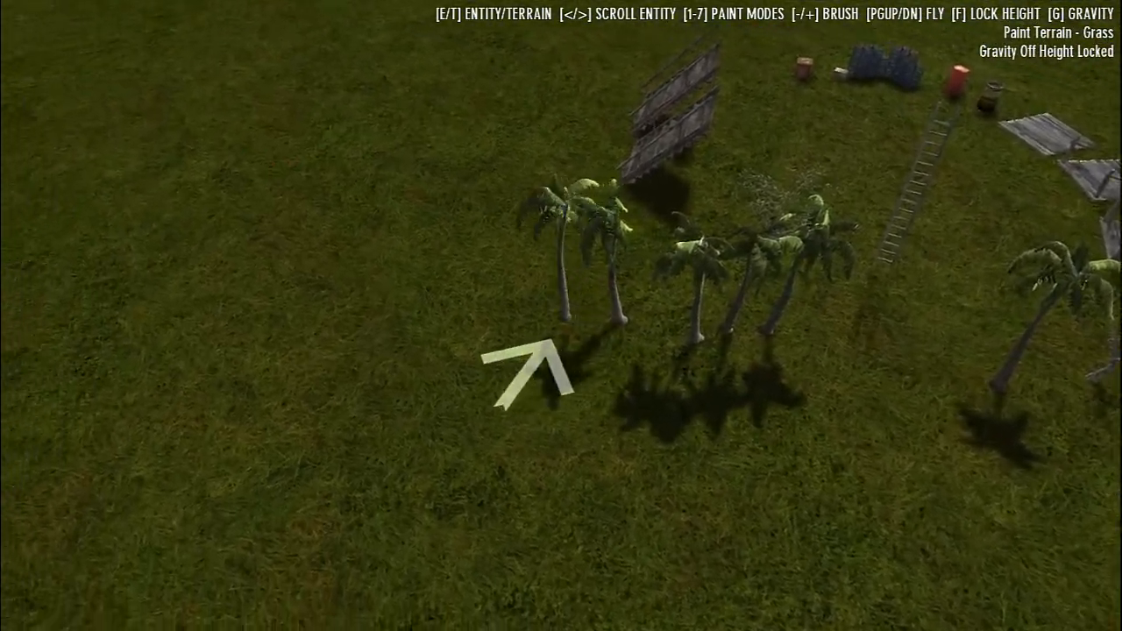
click(561, 316)
Place two wooden tables side by side on the grass near the single palm tree
key(period)
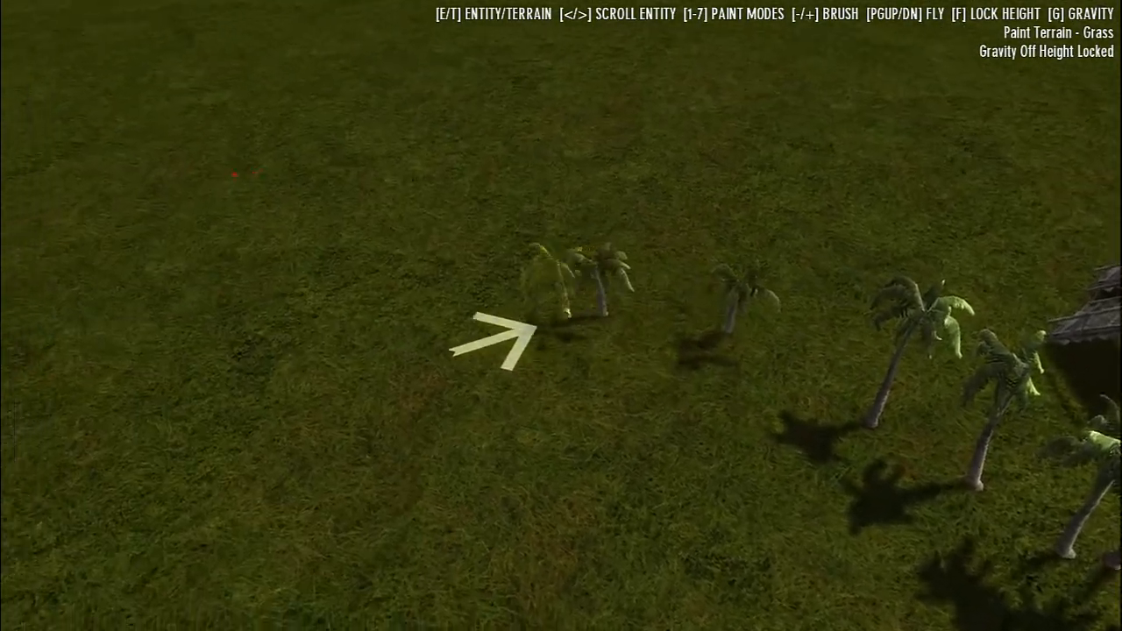
key(period)
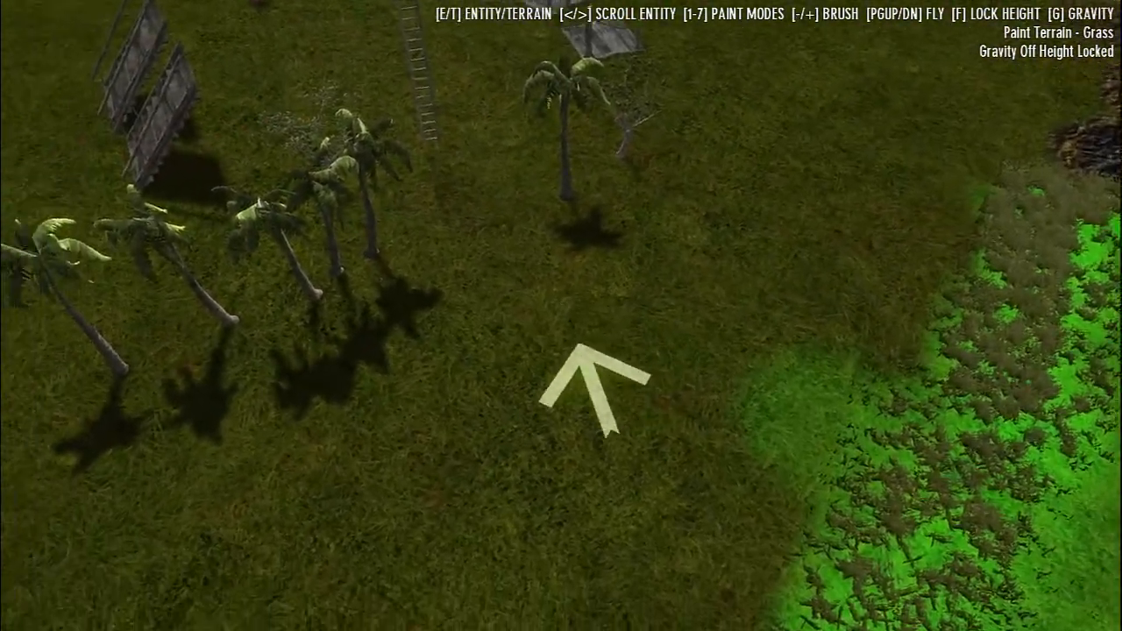
key(period)
click(561, 316)
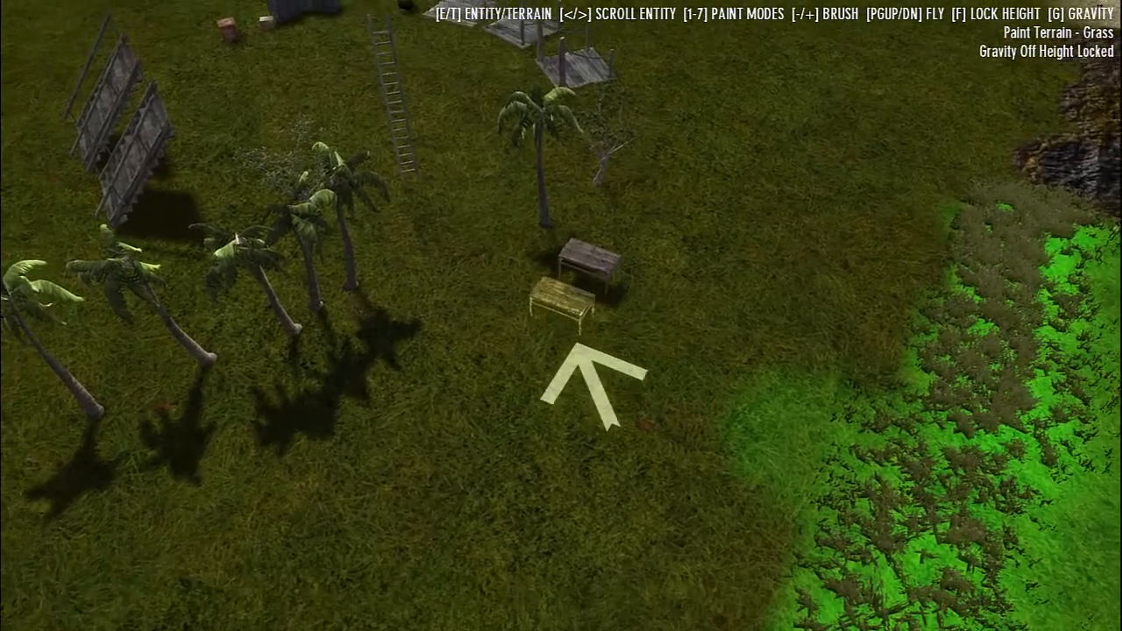
click(561, 316)
Scroll through the entities to the large open chest and place it on the open grass beyond the palm trees
key(period)
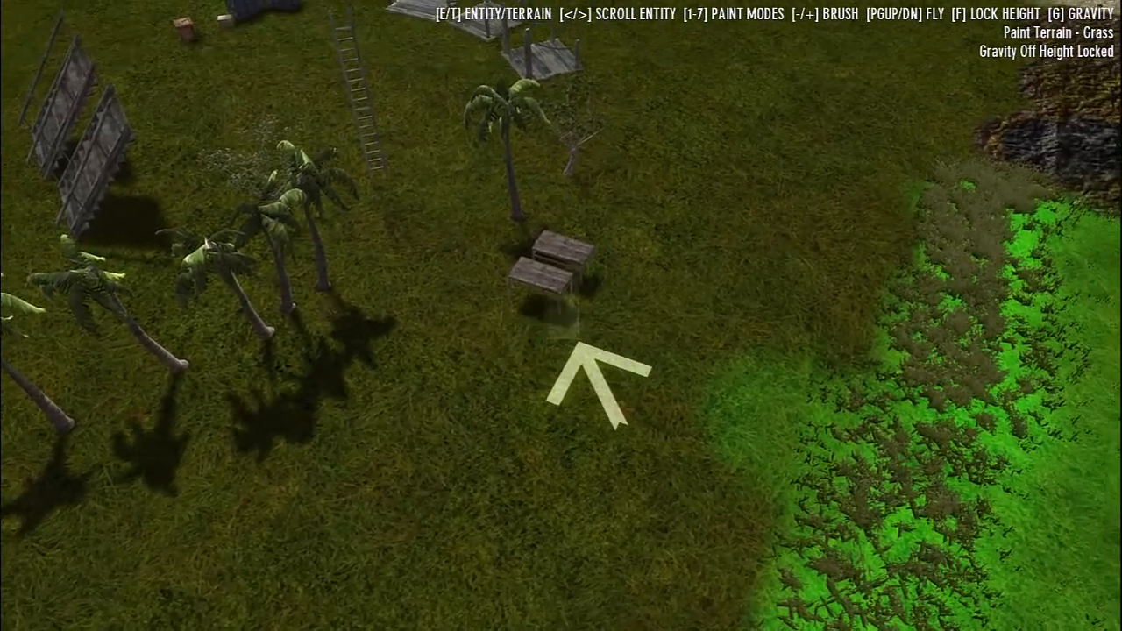
key(period)
key(period)
key(period)
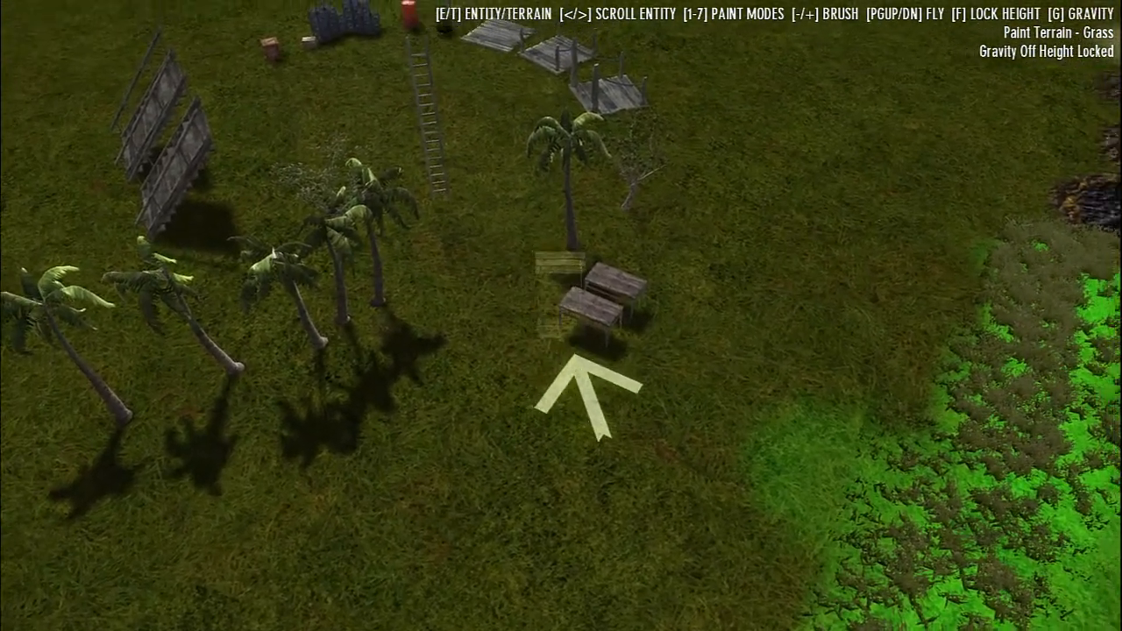
key(period)
key(period)
key(period)
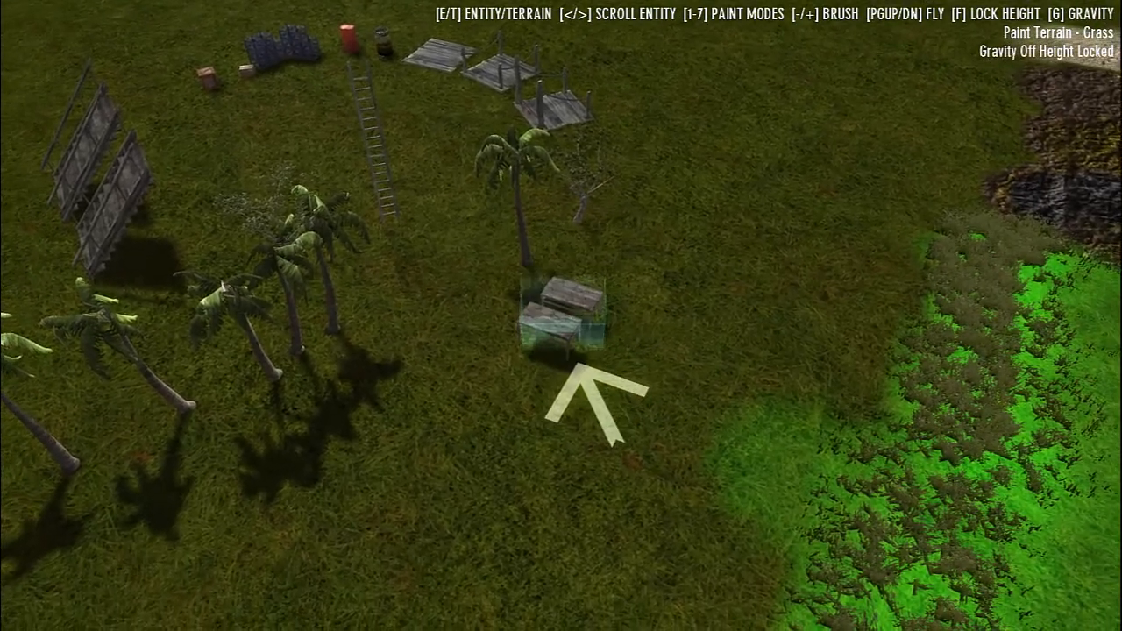
key(period)
key(period)
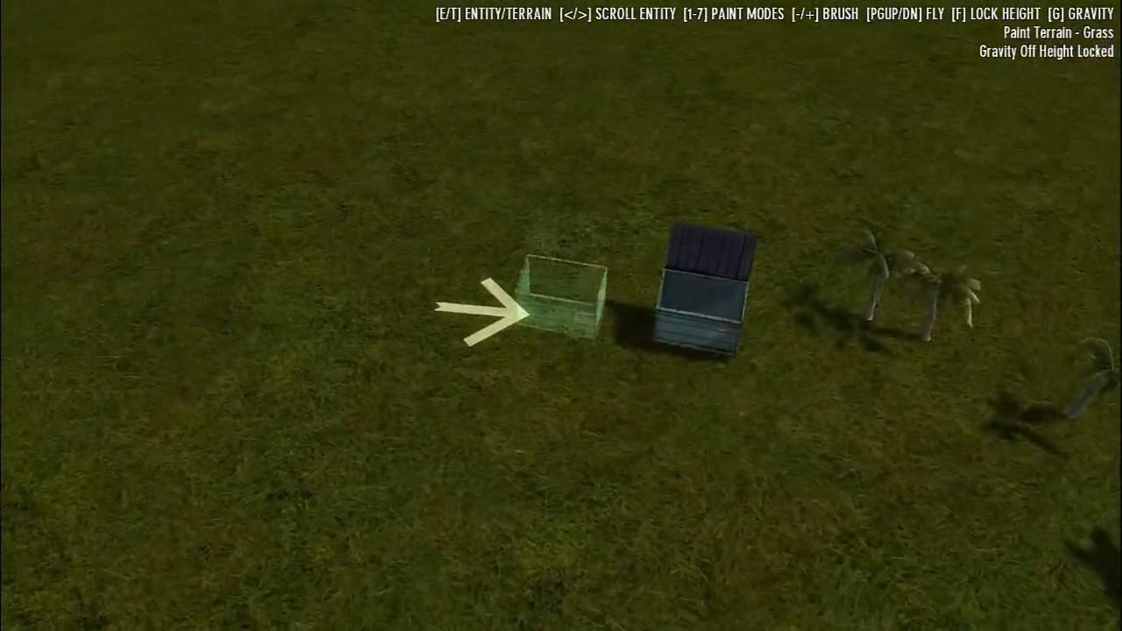
Scroll to the broken wall entities and place two large wall sections between the walkway pieces and the river
key(period)
key(period)
key(period)
key(period)
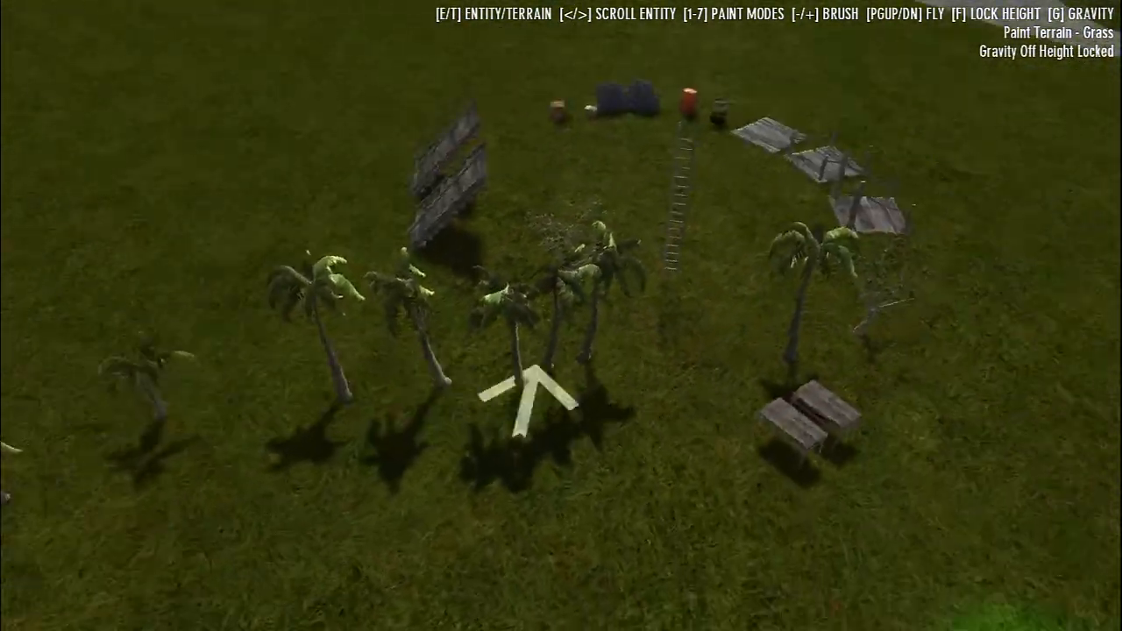
key(period)
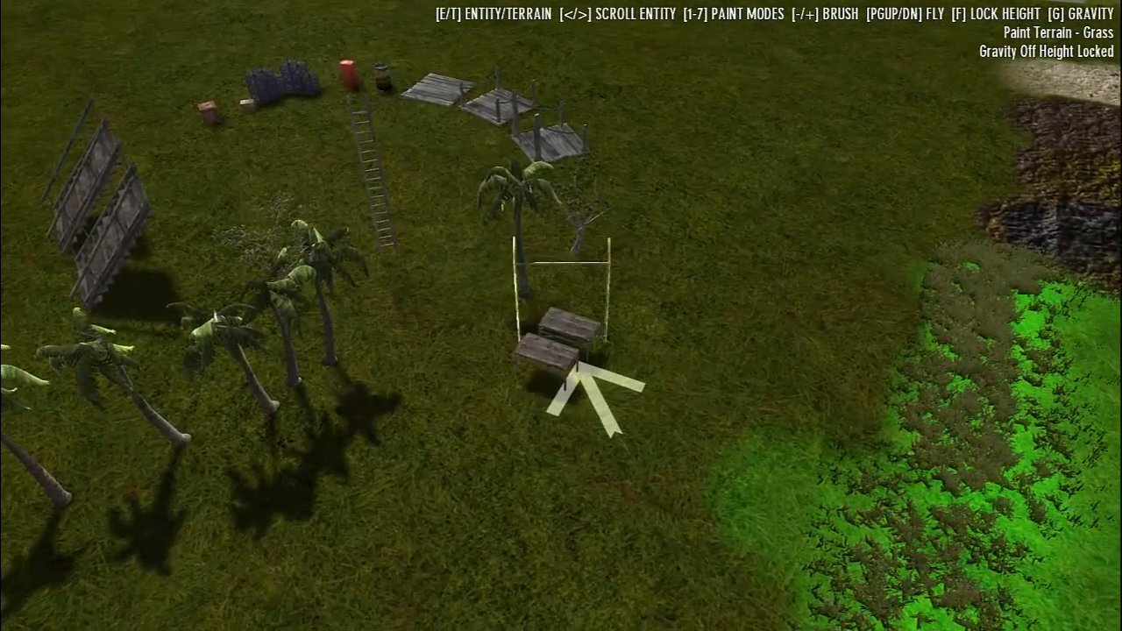
click(582, 346)
click(587, 325)
Scroll past the wall entities to the camouflage net shelter and place it over the two wooden tables
key(period)
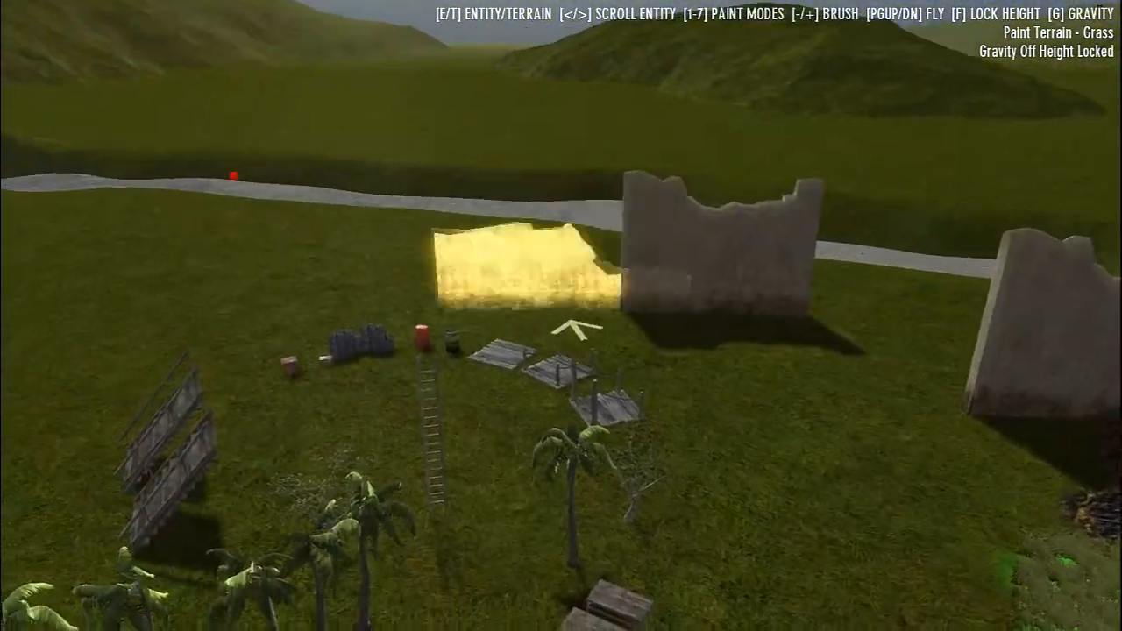
key(period)
key(period)
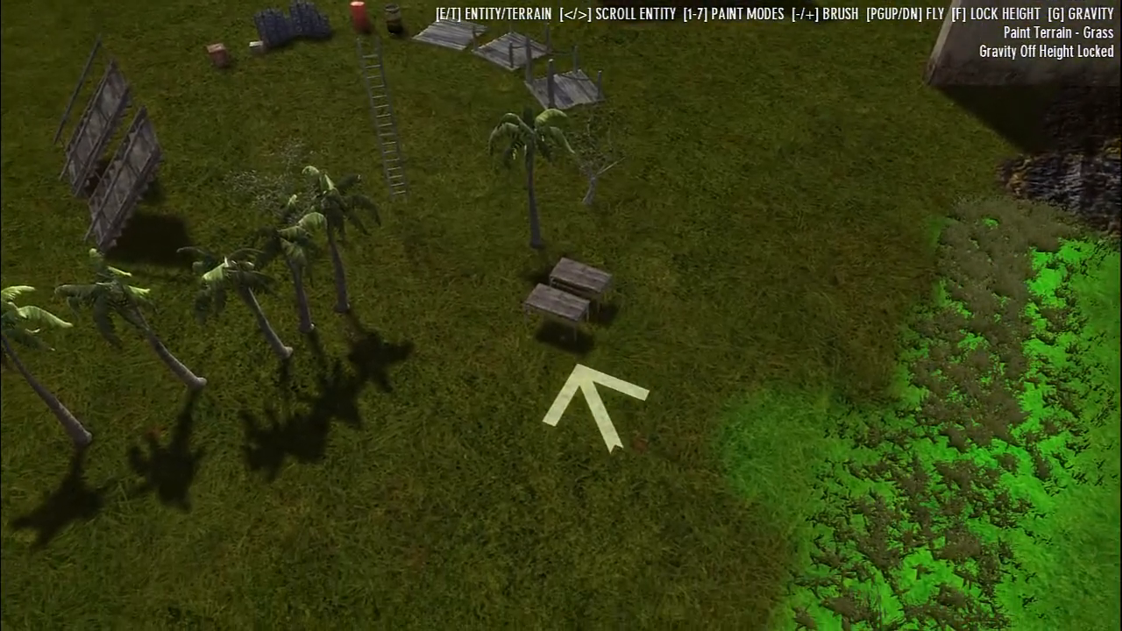
key(period)
key(period)
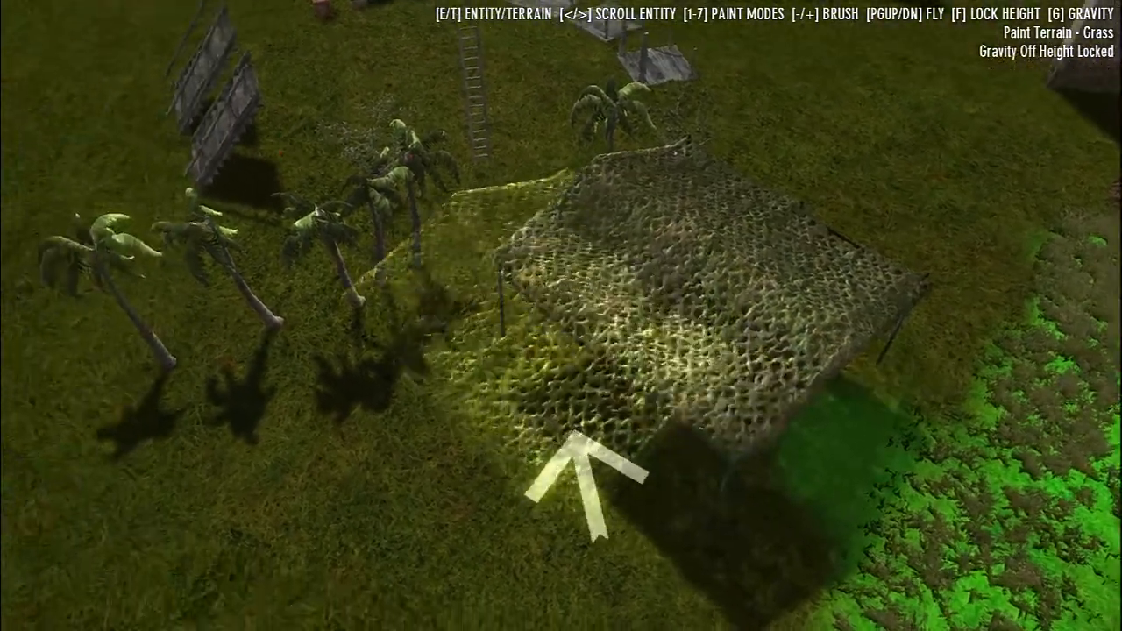
Turn gravity on, walk under the net shelter and place props around the wooden tables at ground level
key(g)
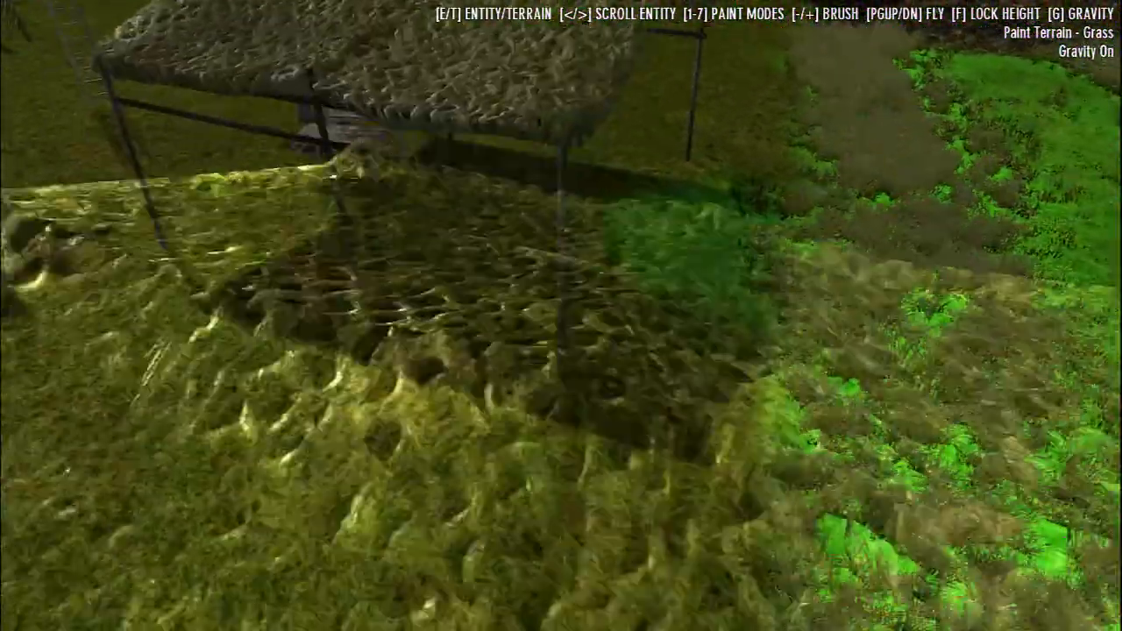
key(w)
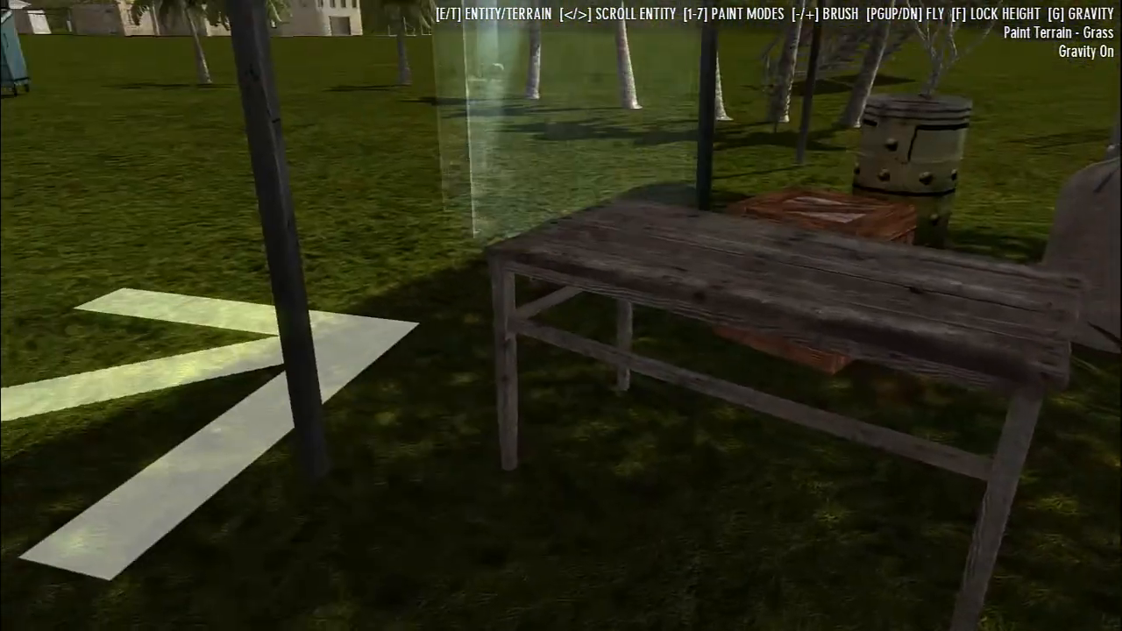
click(561, 316)
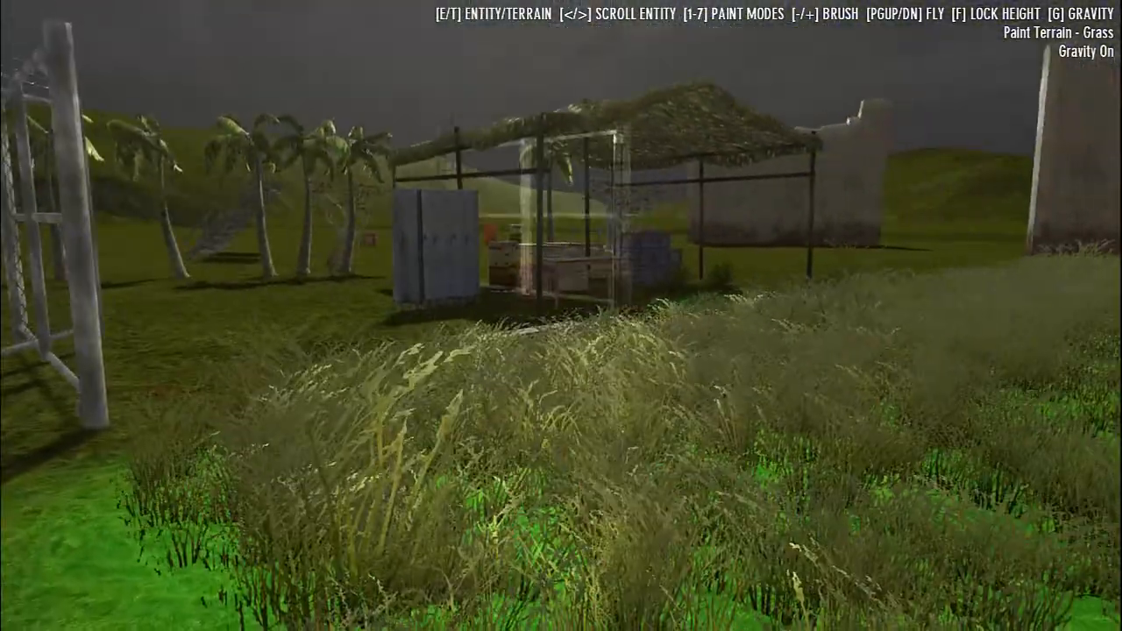
Fly up above the shelter and chainlink fences with gravity off, and exit the test game to the map editor
key(Page_Up)
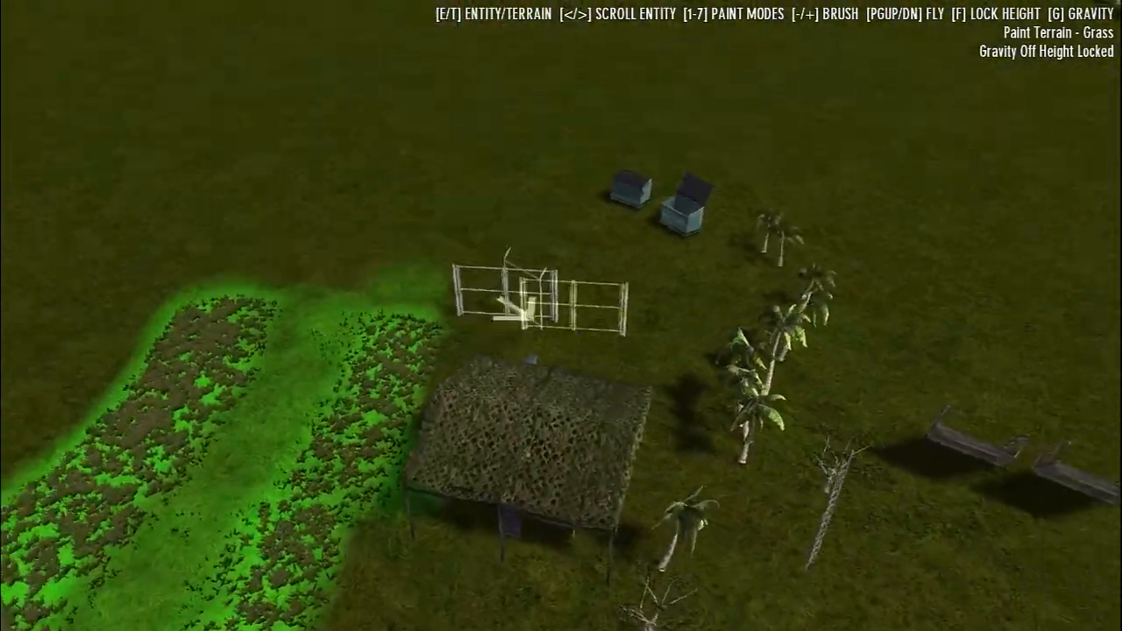
key(Escape)
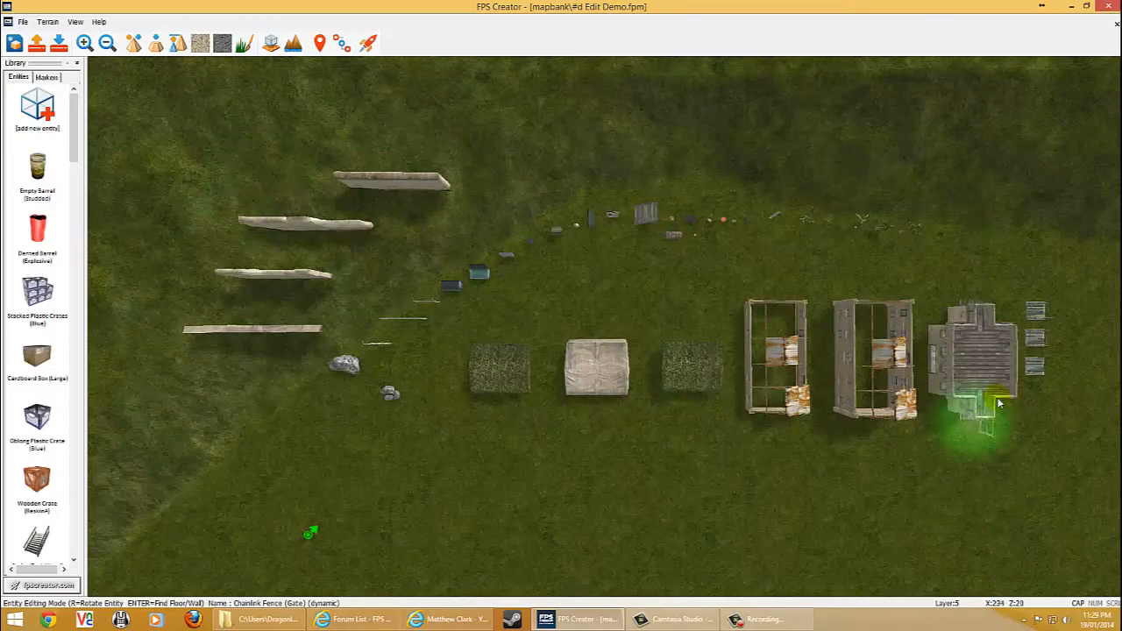